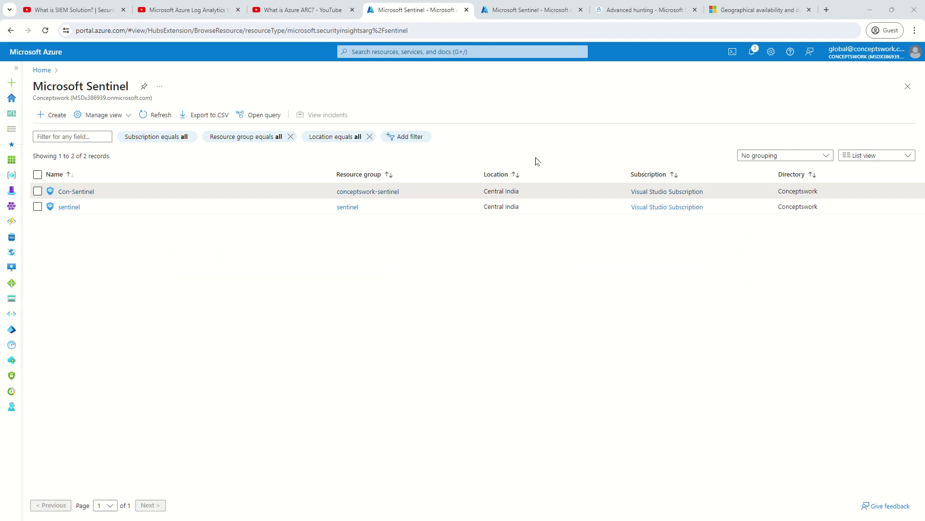
Close the Sentinel workspace list and open Microsoft Entra ID's sign-in logs
{"action": "left_click", "coordinate": [289, 359]}
{"action": "left_click", "coordinate": [908, 86]}
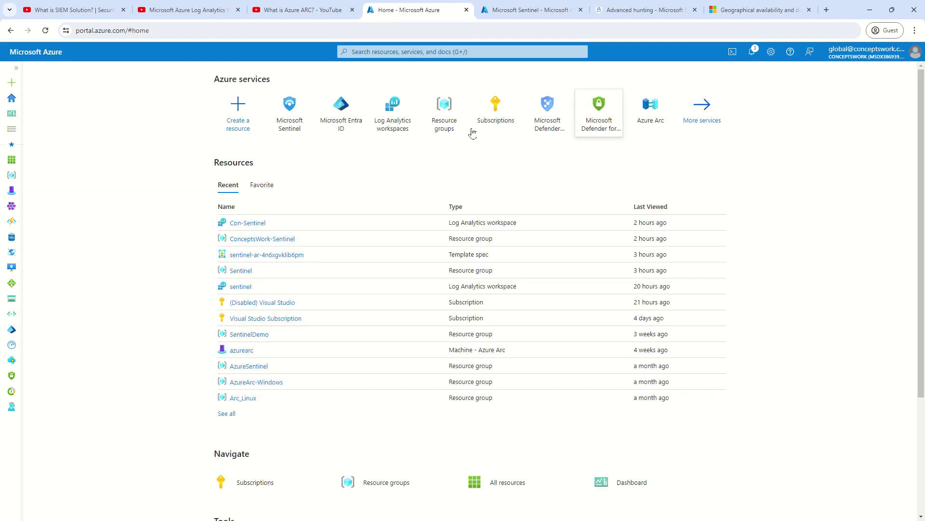
{"action": "left_click", "coordinate": [335, 126]}
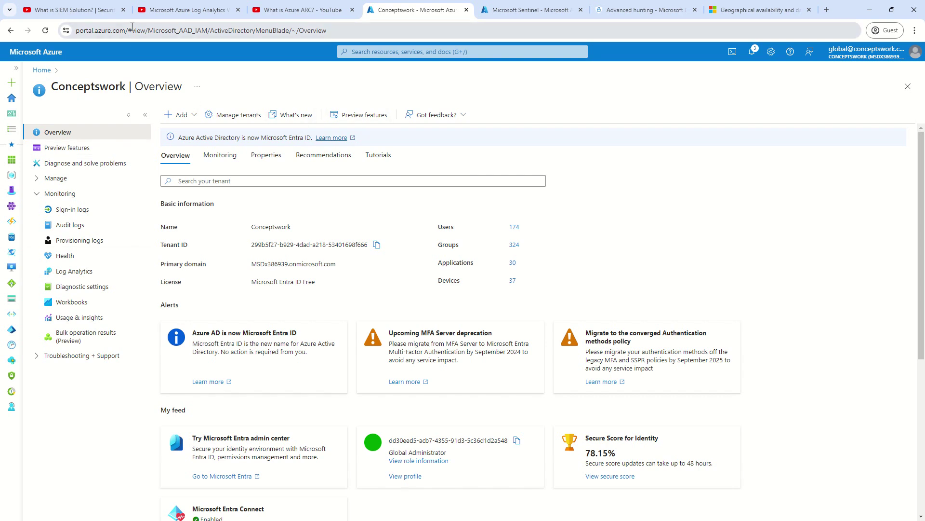
{"action": "left_click", "coordinate": [116, 30]}
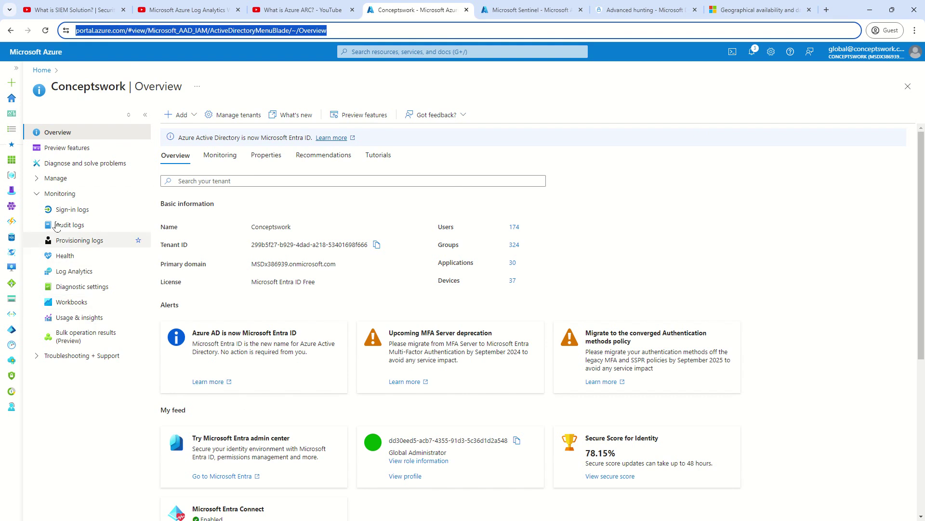
{"action": "left_click", "coordinate": [68, 209]}
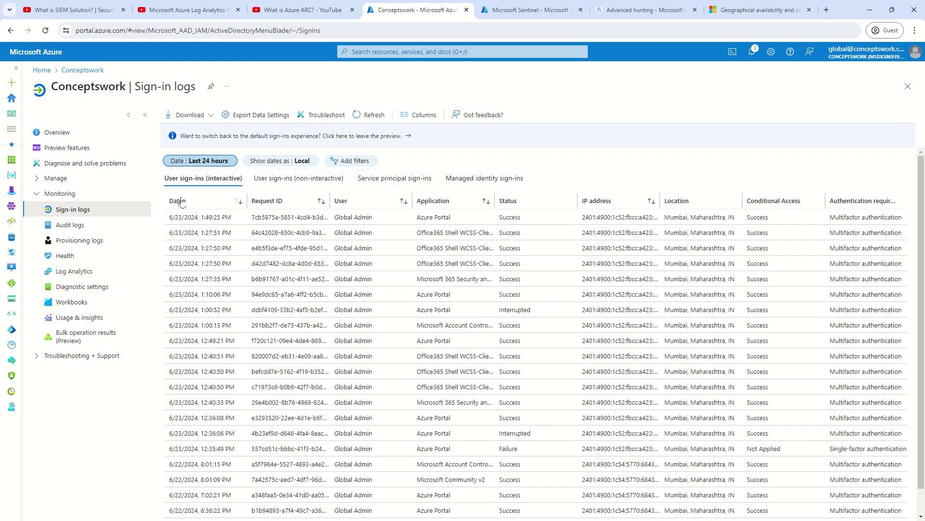
Check the service principal, managed identity and interactive user sign-in tabs, then close the logs
{"action": "left_click", "coordinate": [413, 180]}
{"action": "left_click", "coordinate": [488, 182]}
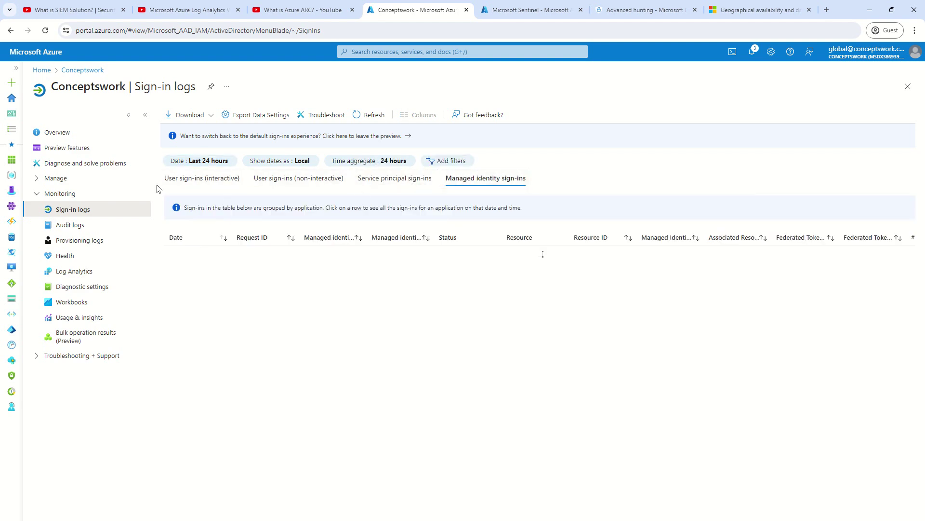
{"action": "left_click", "coordinate": [202, 178]}
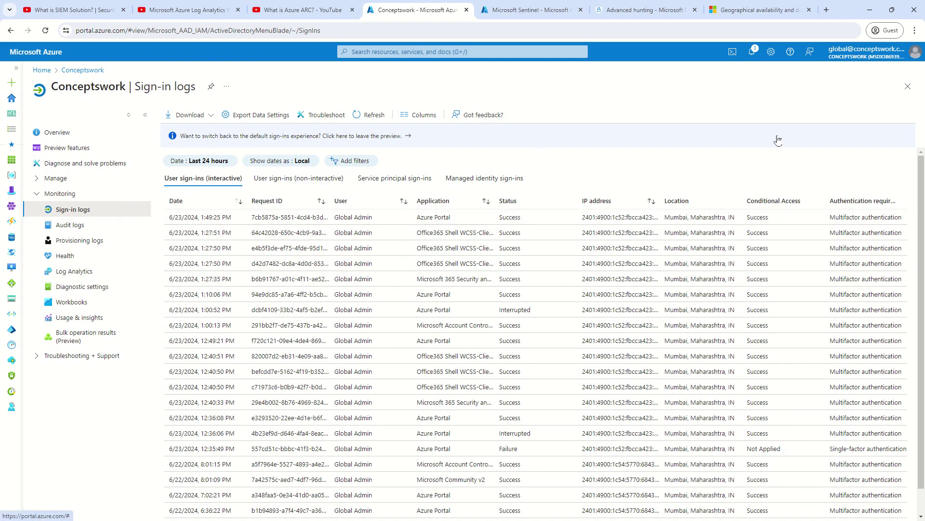
{"action": "left_click", "coordinate": [908, 86]}
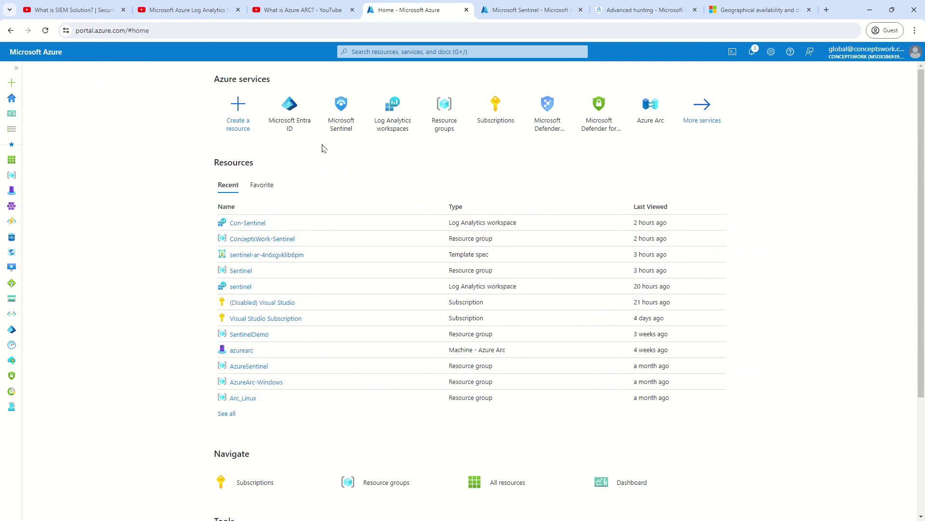
Open the Con-Sentinel Sentinel workspace and dismiss the free trial notice
{"action": "left_click", "coordinate": [342, 129]}
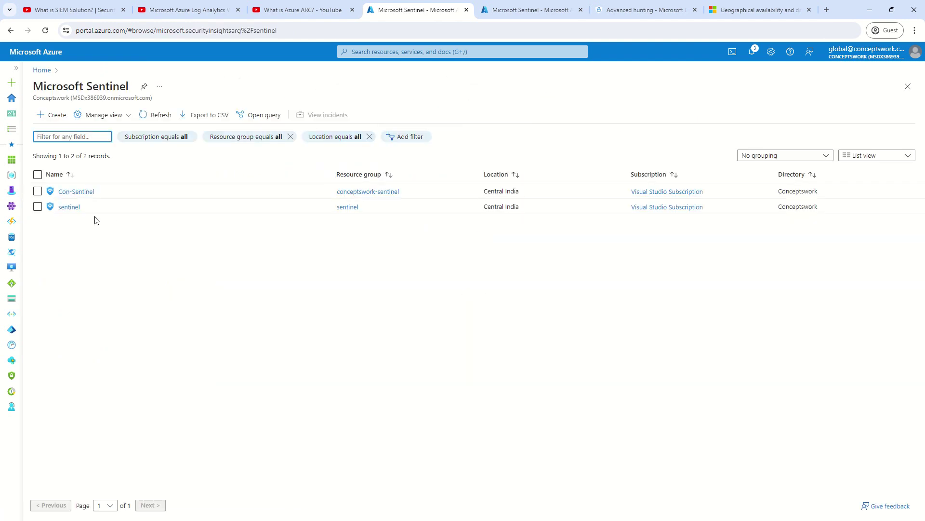
{"action": "left_click", "coordinate": [85, 196]}
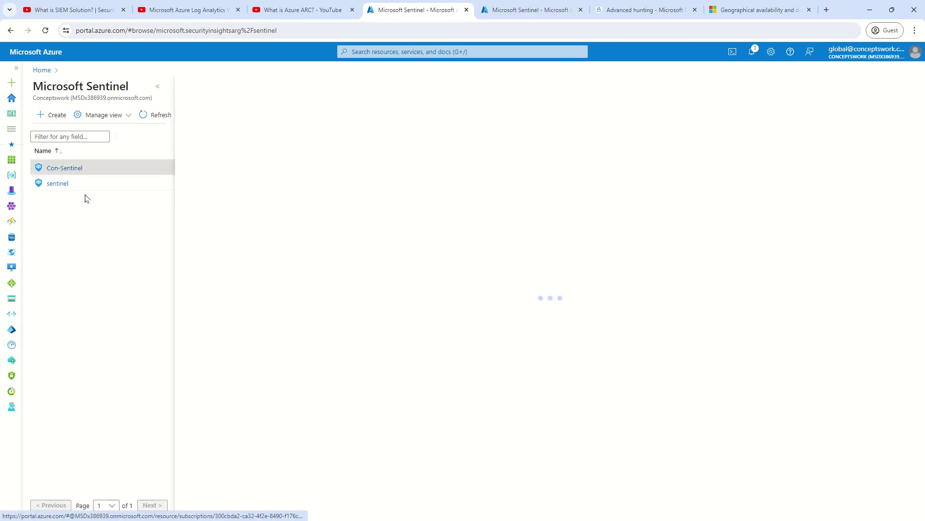
{"action": "left_click", "coordinate": [158, 87]}
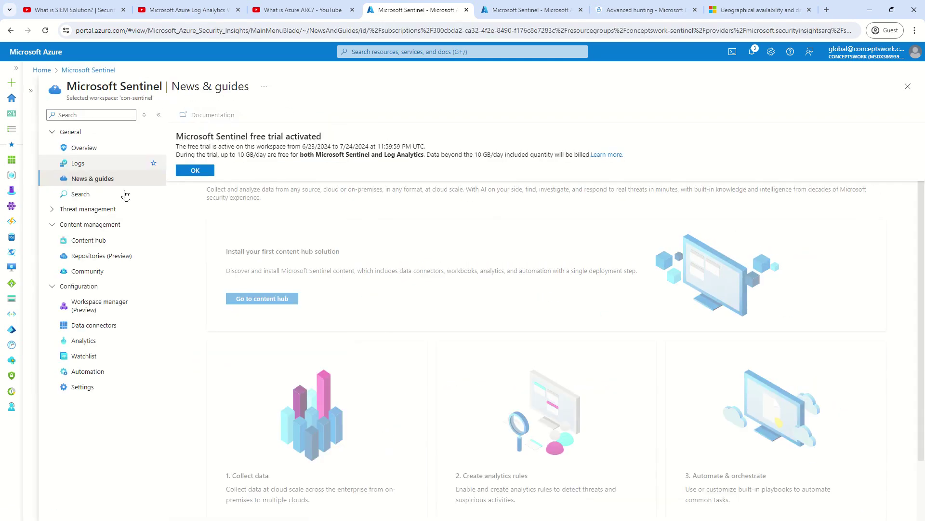
{"action": "left_click", "coordinate": [192, 170]}
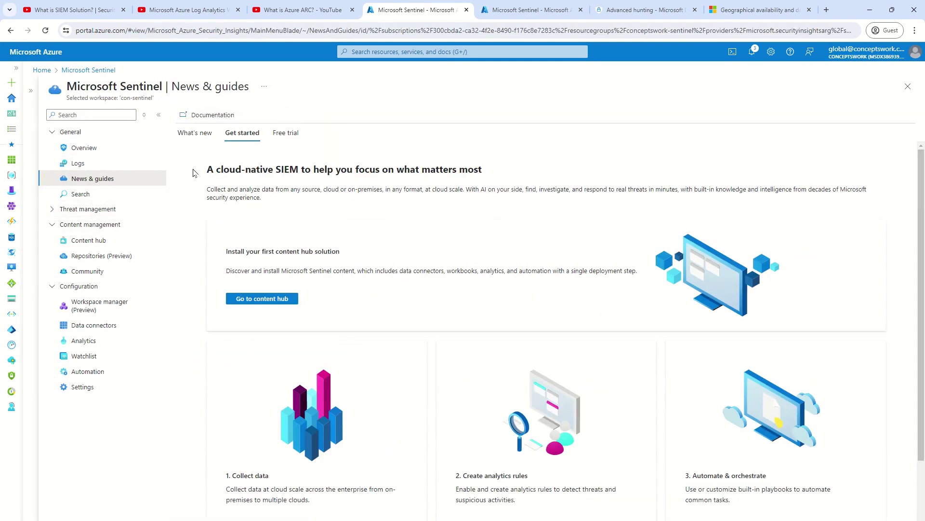
Run a SigninLogs query in Logs, which returns no results for the last 24 hours
{"action": "left_click", "coordinate": [95, 167]}
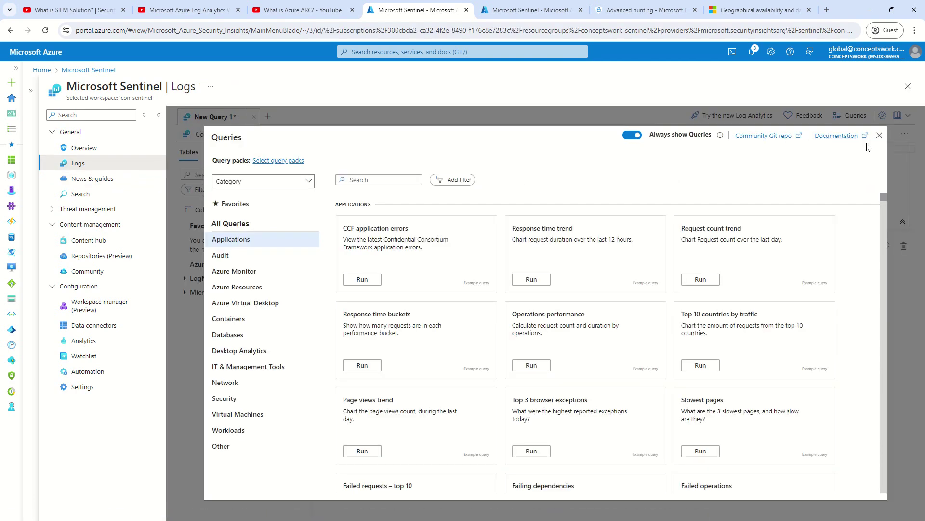
{"action": "left_click", "coordinate": [879, 135]}
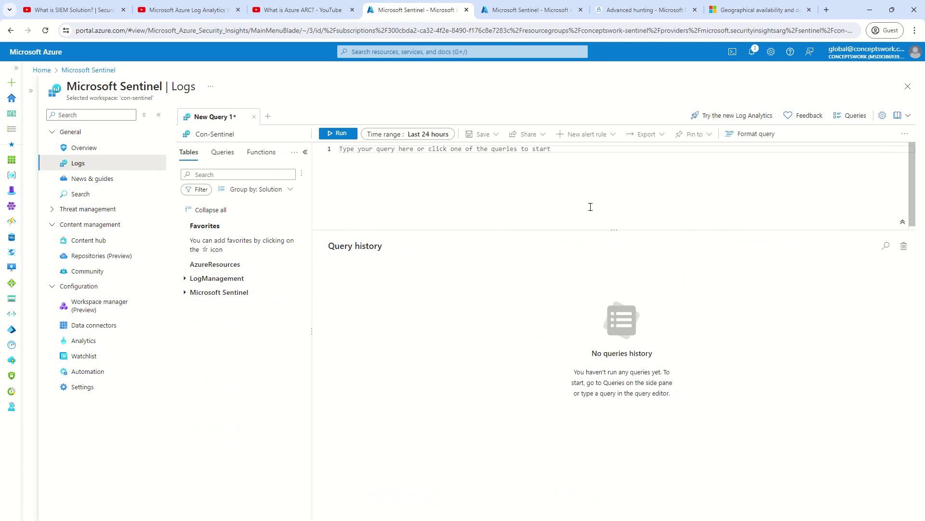
{"action": "type", "text": "sign"}
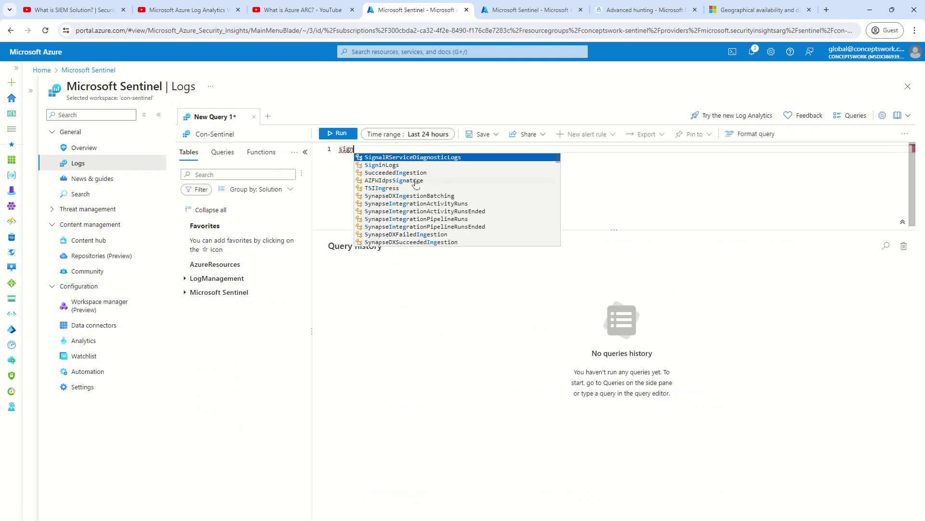
{"action": "left_click", "coordinate": [381, 165]}
{"action": "key", "text": "Return"}
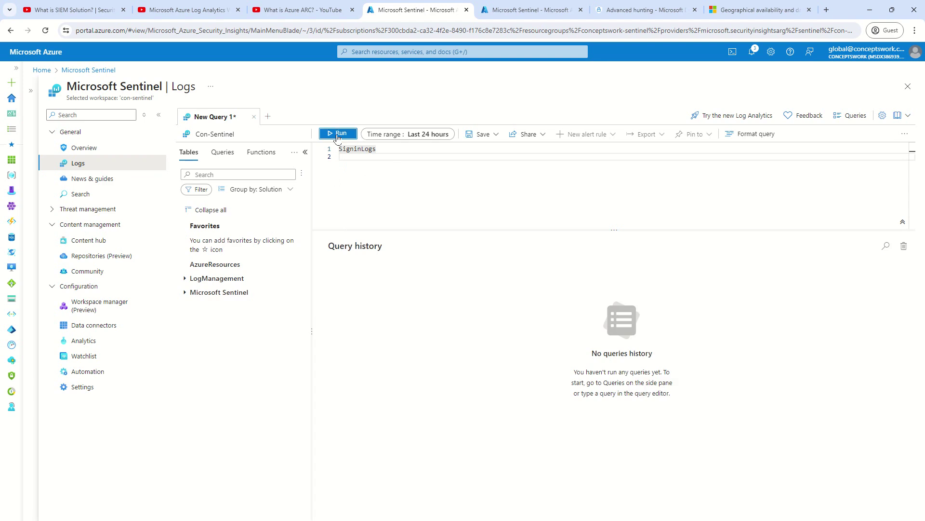
{"action": "left_click", "coordinate": [338, 134]}
{"action": "left_click", "coordinate": [305, 152]}
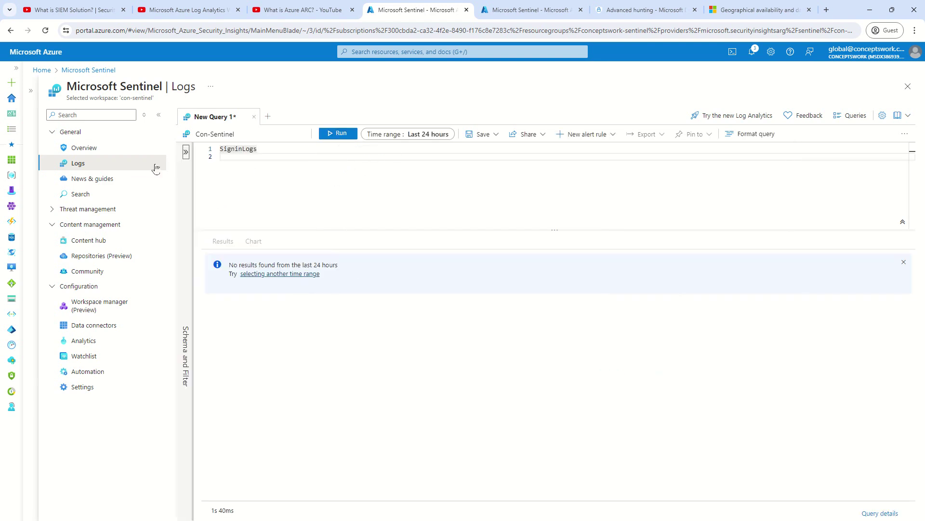
{"action": "left_click", "coordinate": [159, 115]}
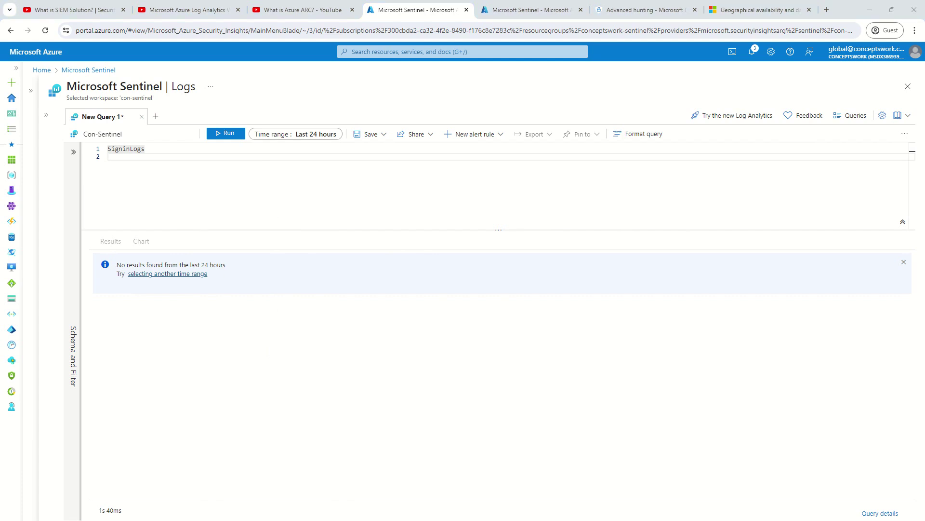
{"action": "left_click", "coordinate": [909, 86]}
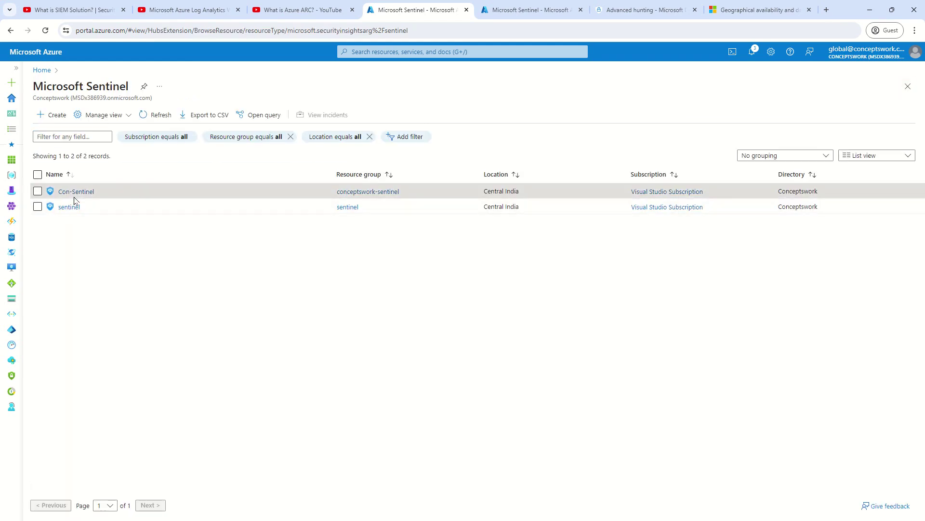
Refresh Con-Sentinel's data connectors and open the Microsoft Entra ID connector's full page
{"action": "left_click", "coordinate": [76, 192]}
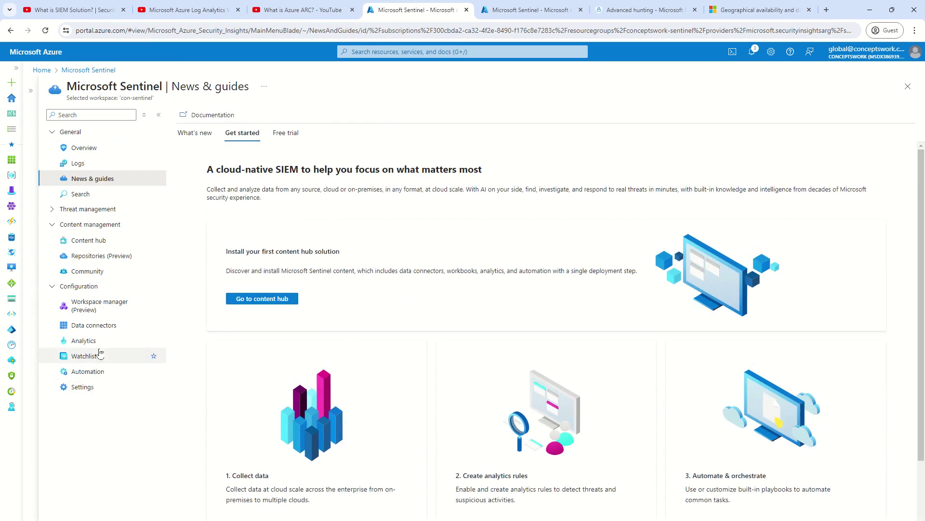
{"action": "left_click", "coordinate": [111, 326]}
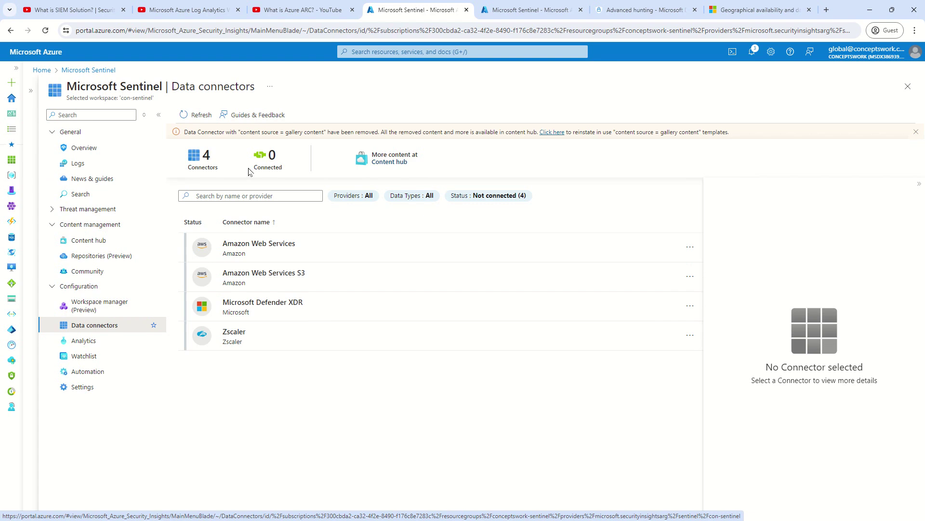
{"action": "left_click", "coordinate": [194, 119]}
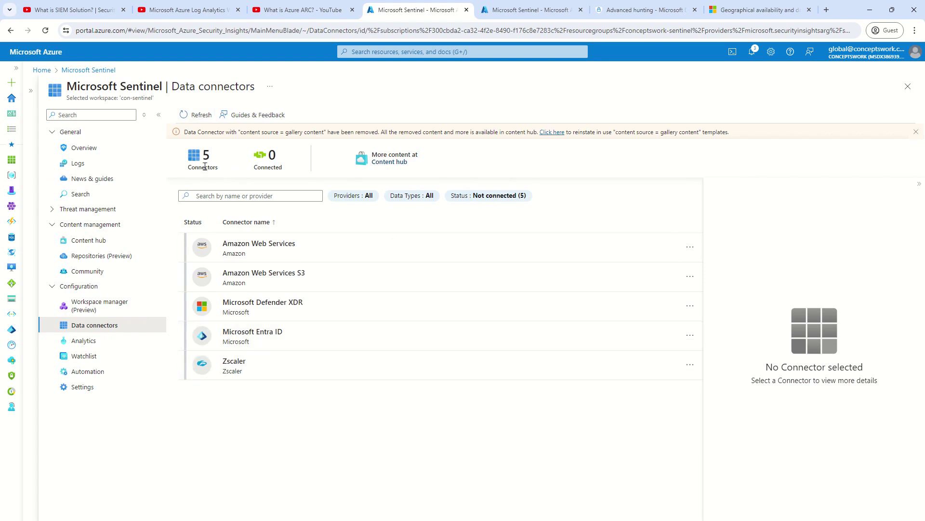
{"action": "left_click_drag", "start_coordinate": [224, 168], "coordinate": [151, 168]}
{"action": "left_click_drag", "start_coordinate": [253, 168], "coordinate": [337, 167]}
{"action": "left_click", "coordinate": [295, 337]}
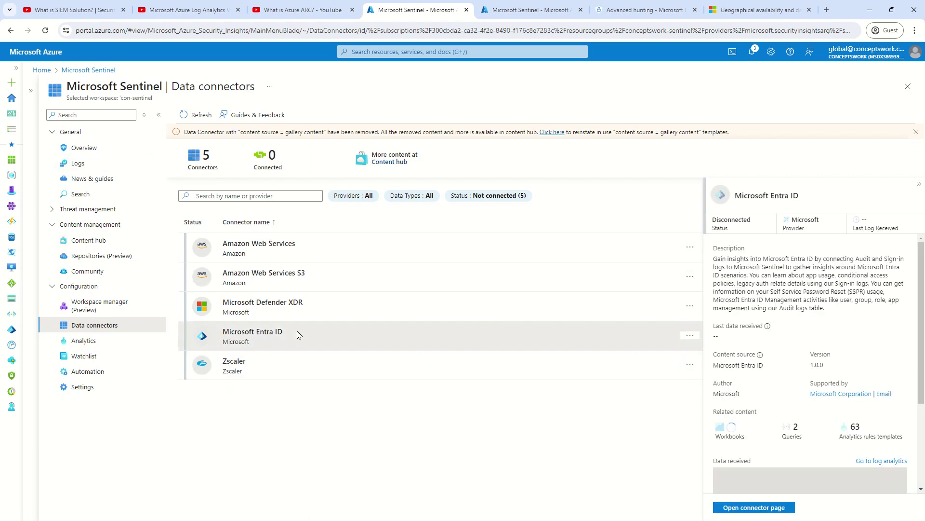
{"action": "left_click", "coordinate": [749, 510]}
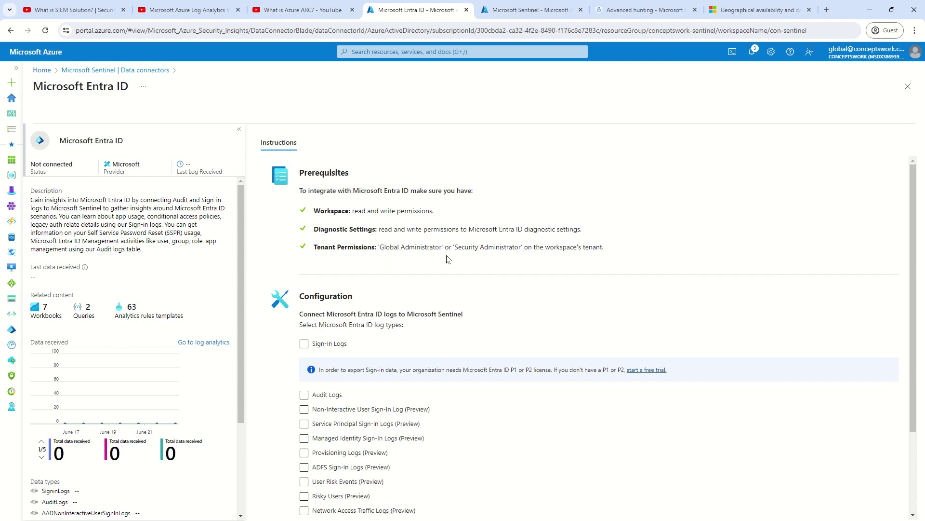
{"action": "left_click_drag", "start_coordinate": [322, 250], "coordinate": [640, 248]}
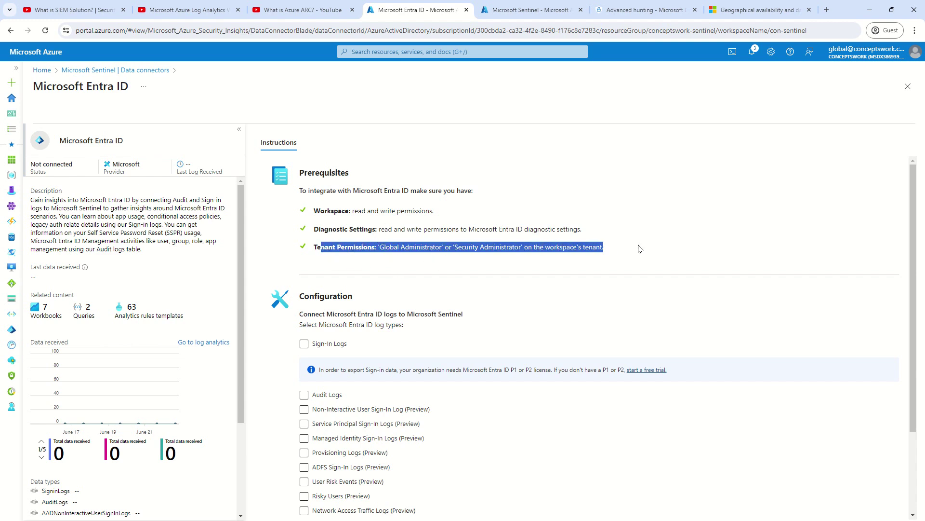
{"action": "left_click_drag", "start_coordinate": [401, 247], "coordinate": [536, 250]}
{"action": "left_click", "coordinate": [520, 263]}
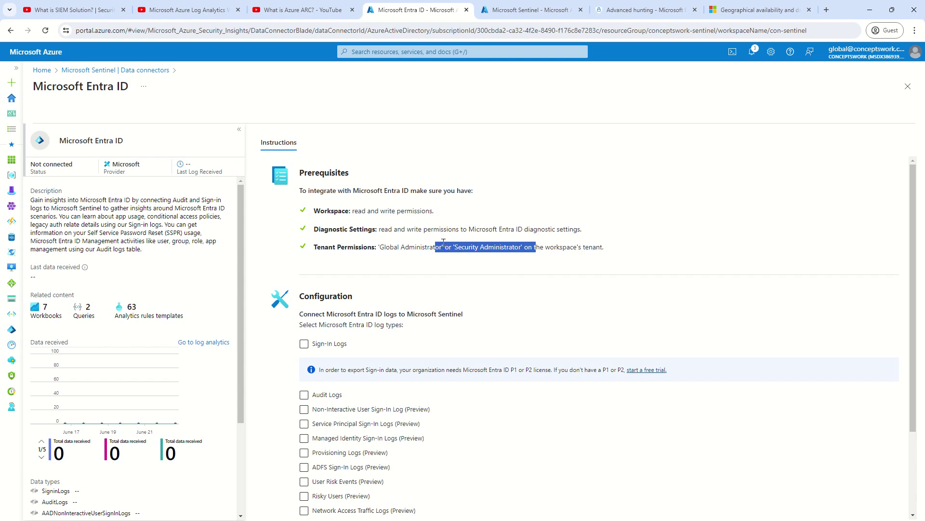
{"action": "left_click_drag", "start_coordinate": [390, 247], "coordinate": [517, 246]}
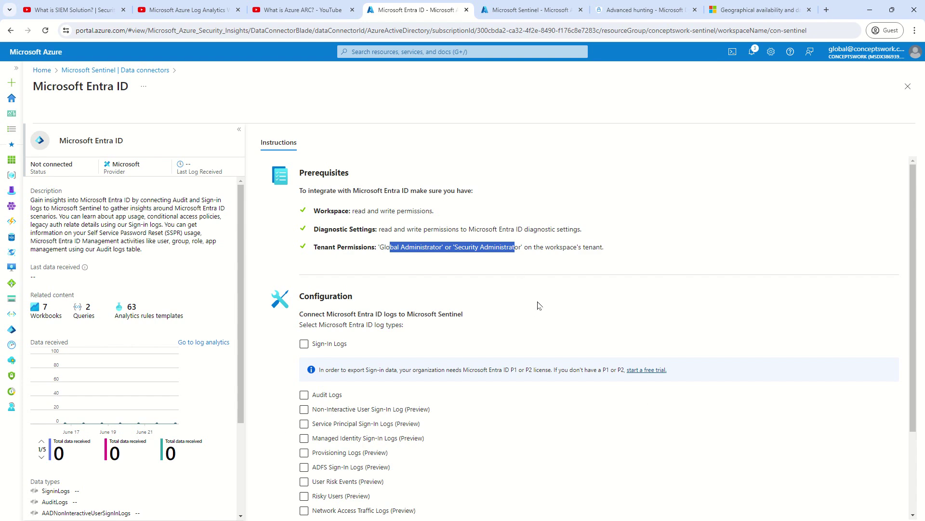
{"action": "scroll", "coordinate": [552, 321], "scroll_direction": "down", "scroll_amount": 2}
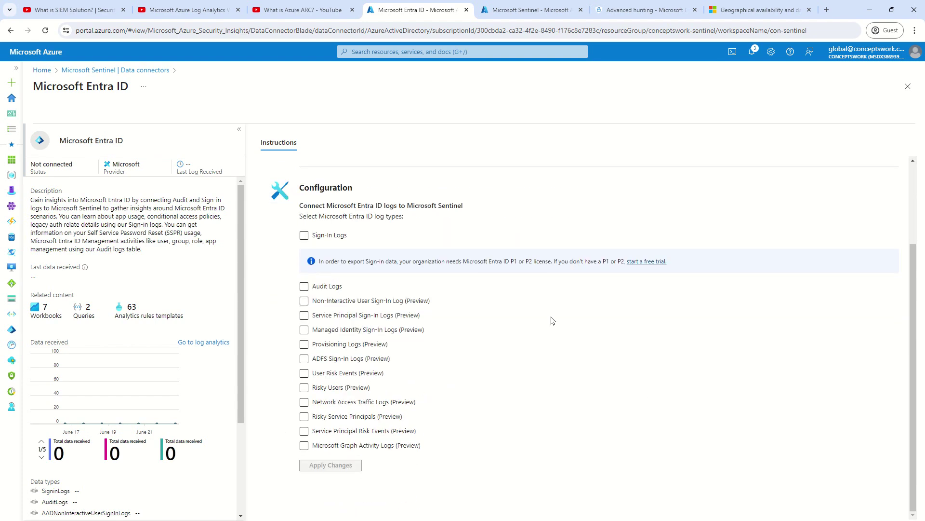
Clear stray ticks, then select Sign-In, Audit, Non-Interactive, Service Principal and Managed Identity logs
{"action": "left_click", "coordinate": [351, 448]}
{"action": "left_click", "coordinate": [340, 285]}
{"action": "left_click", "coordinate": [345, 434]}
{"action": "left_click", "coordinate": [304, 236]}
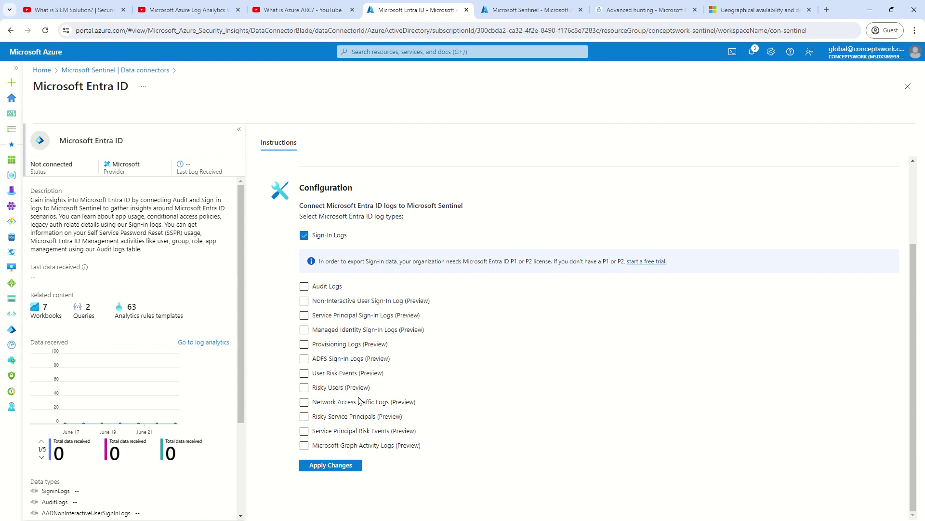
{"action": "left_click", "coordinate": [304, 287]}
{"action": "left_click", "coordinate": [304, 301]}
{"action": "left_click", "coordinate": [304, 315]}
{"action": "left_click", "coordinate": [304, 330]}
Select Provisioning, ADFS, risk events, risky users/service principals, Network Access and Graph Activity logs
{"action": "left_click", "coordinate": [304, 344]}
{"action": "left_click", "coordinate": [304, 359]}
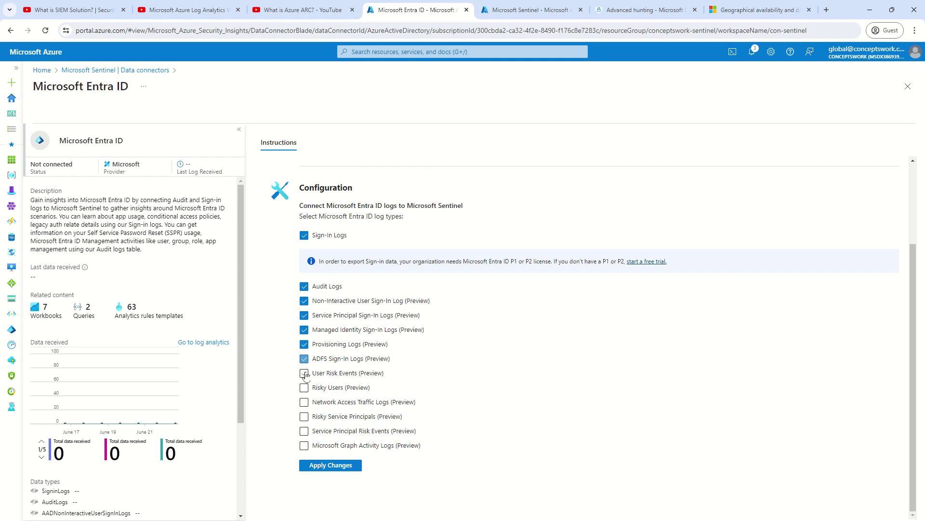
{"action": "left_click", "coordinate": [304, 373]}
{"action": "left_click", "coordinate": [304, 388]}
{"action": "left_click", "coordinate": [304, 404]}
{"action": "left_click", "coordinate": [304, 417]}
{"action": "left_click", "coordinate": [304, 431]}
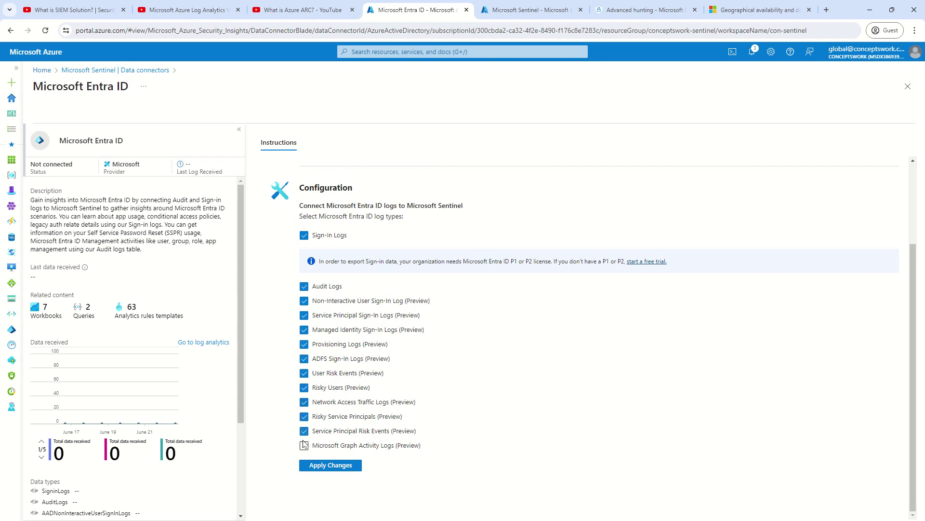
{"action": "left_click", "coordinate": [304, 445]}
Open Logs from the Sentinel tab and start a SigninLogs query, then clear the mistyped text
{"action": "left_click", "coordinate": [511, 11]}
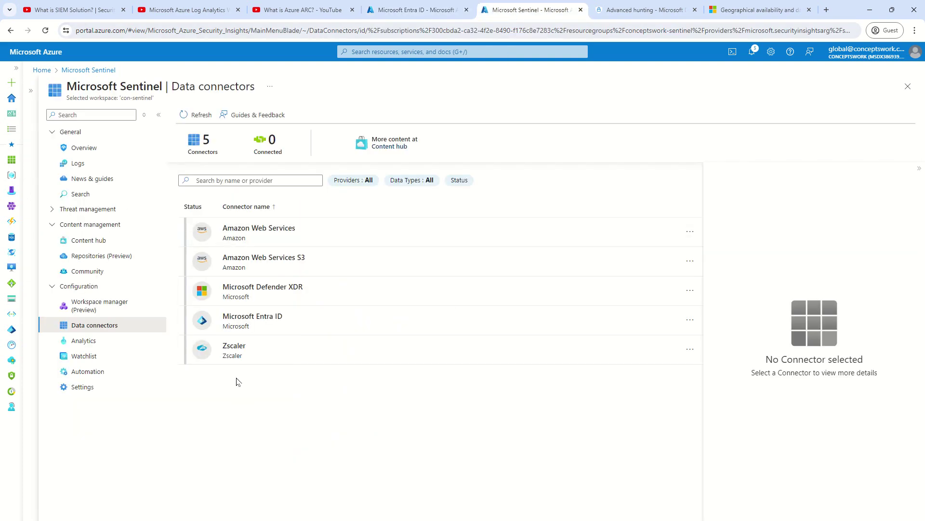
{"action": "left_click", "coordinate": [79, 164]}
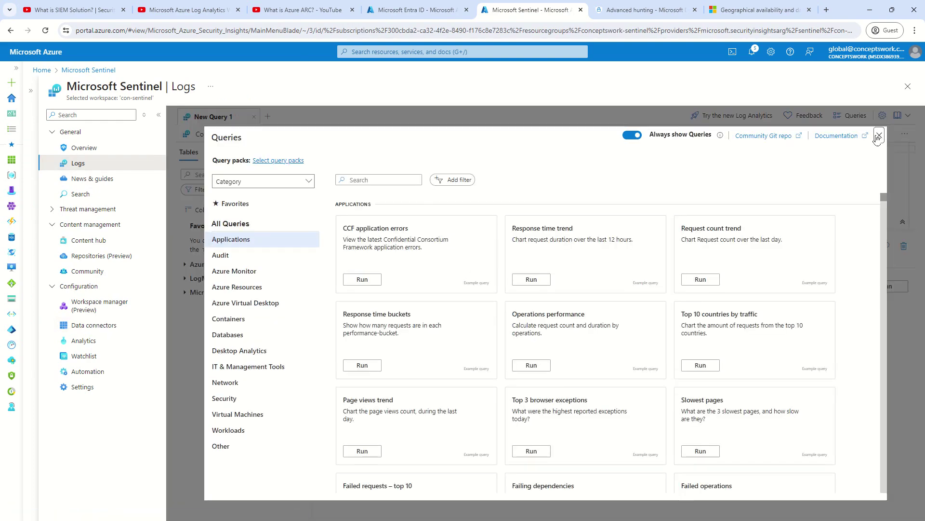
{"action": "left_click", "coordinate": [880, 135]}
{"action": "type", "text": "Sih"}
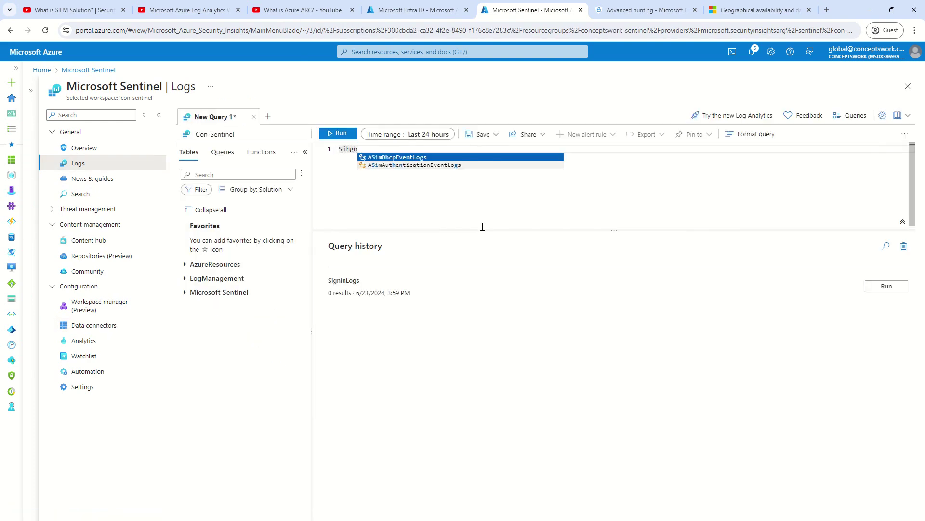
{"action": "key", "text": "BackSpace"}
{"action": "type", "text": "gn"}
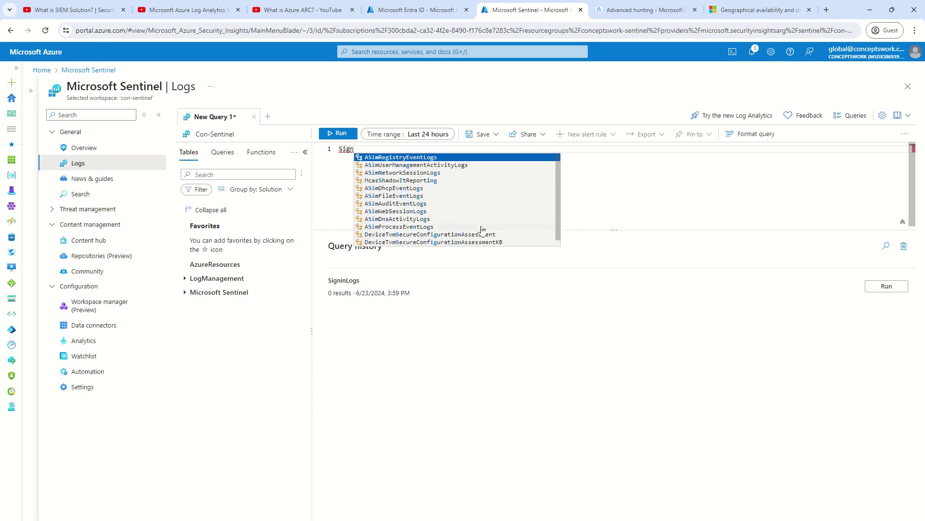
{"action": "type", "text": "i"}
{"action": "key", "text": "BackSpace"}
{"action": "key", "text": "BackSpace"}
{"action": "key", "text": "BackSpace"}
{"action": "key", "text": "BackSpace"}
{"action": "key", "text": "BackSpace"}
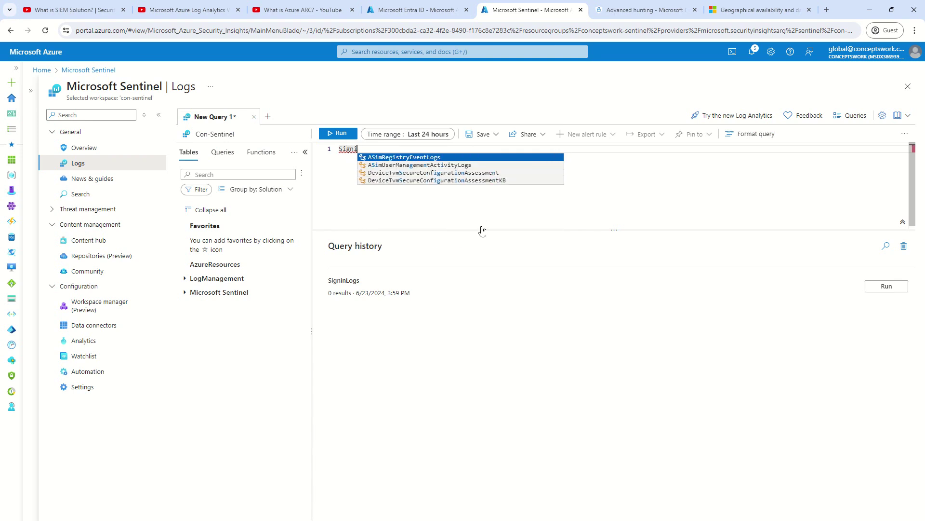
Reload Logs and rerun the earlier SigninLogs query from Query history
{"action": "left_click", "coordinate": [45, 34]}
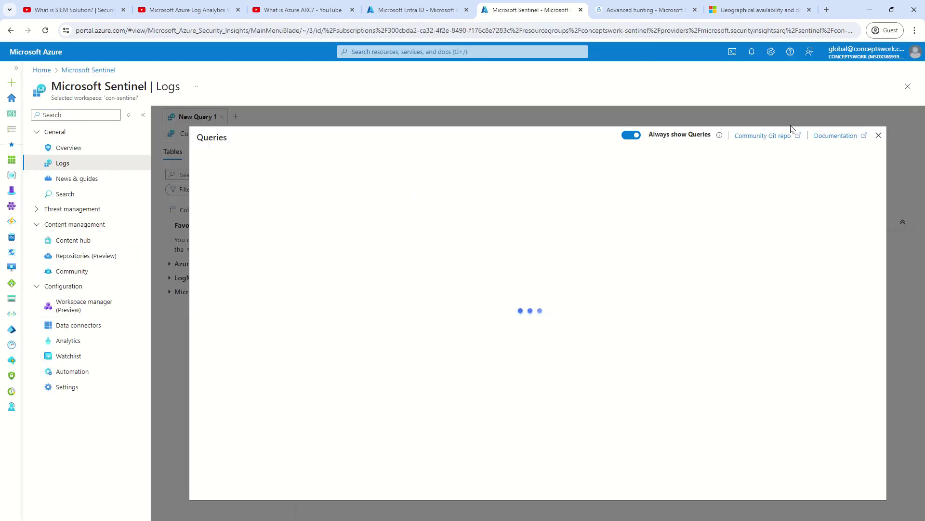
{"action": "left_click", "coordinate": [878, 136]}
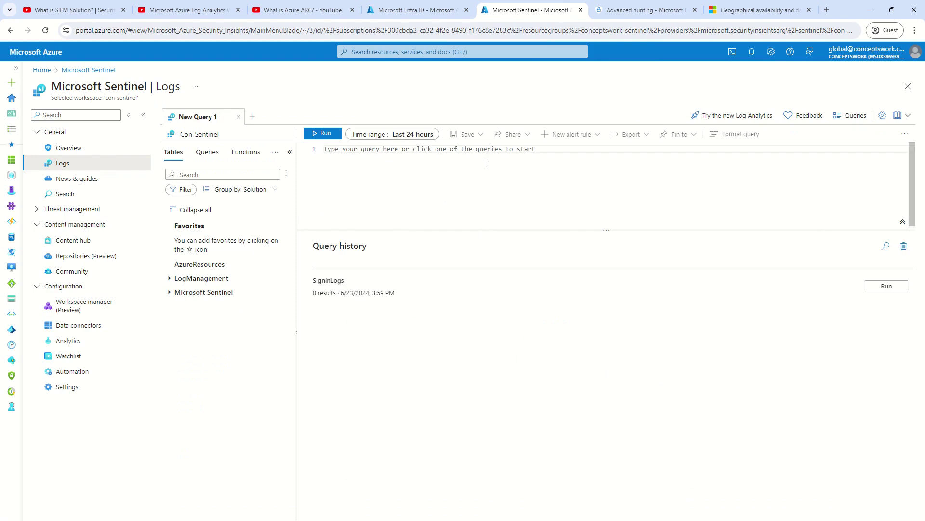
{"action": "type", "text": "Sihn"}
{"action": "key", "text": "BackSpace"}
{"action": "key", "text": "BackSpace"}
{"action": "key", "text": "BackSpace"}
{"action": "key", "text": "BackSpace"}
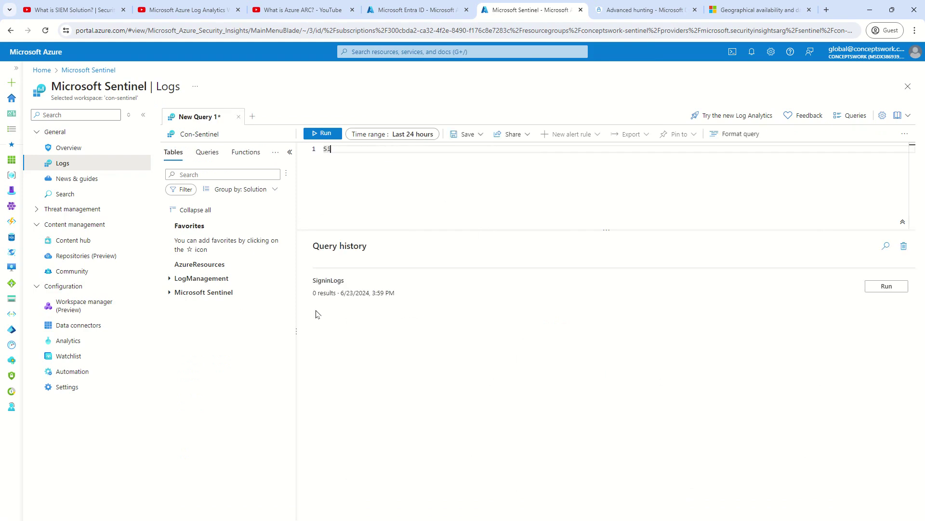
{"action": "left_click", "coordinate": [887, 286]}
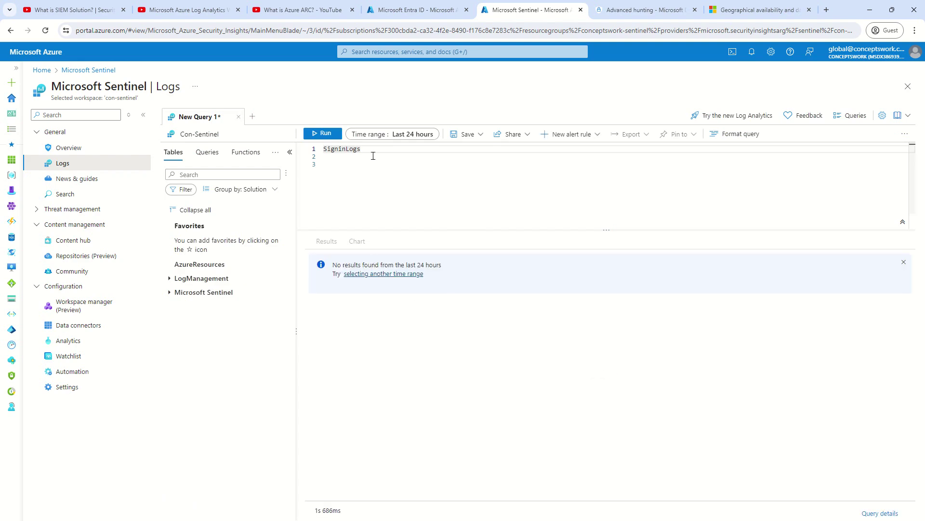
Apply the selected Entra ID log types to the connector
{"action": "left_click", "coordinate": [404, 17]}
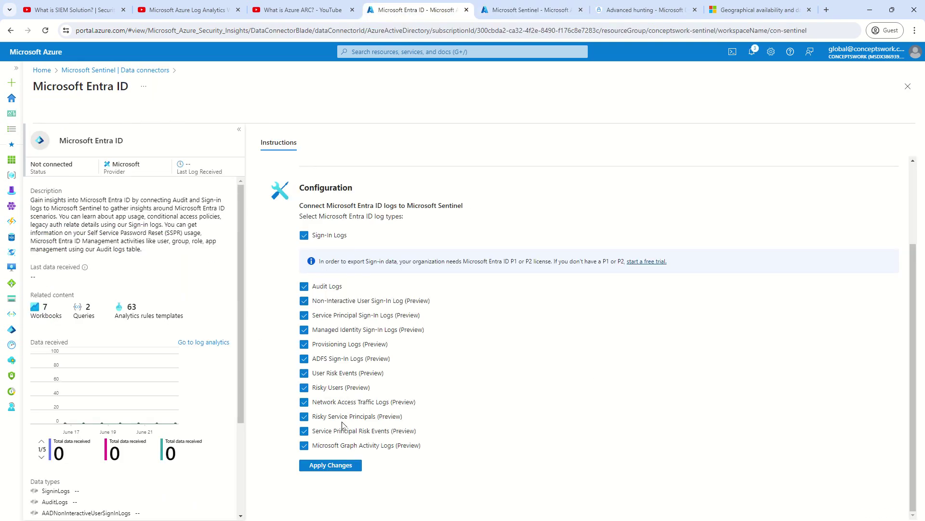
{"action": "left_click", "coordinate": [339, 465]}
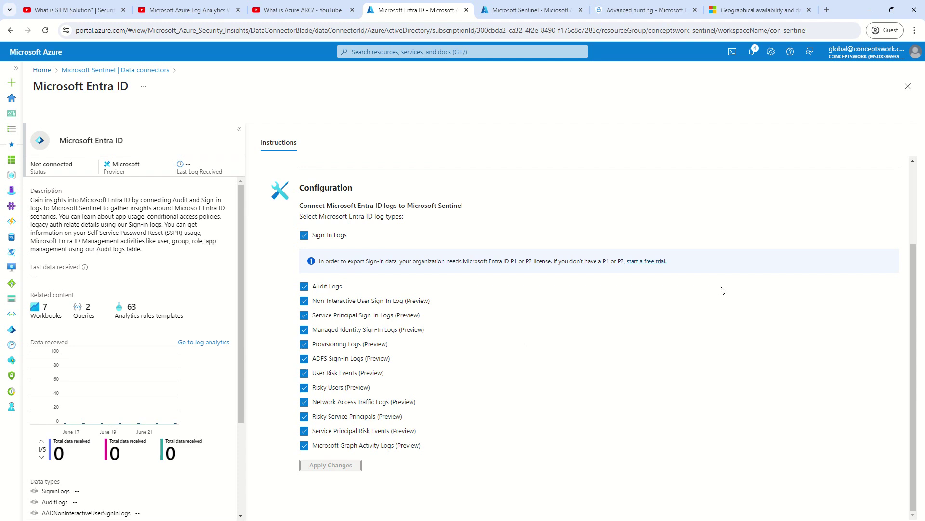
{"action": "left_click", "coordinate": [530, 10]}
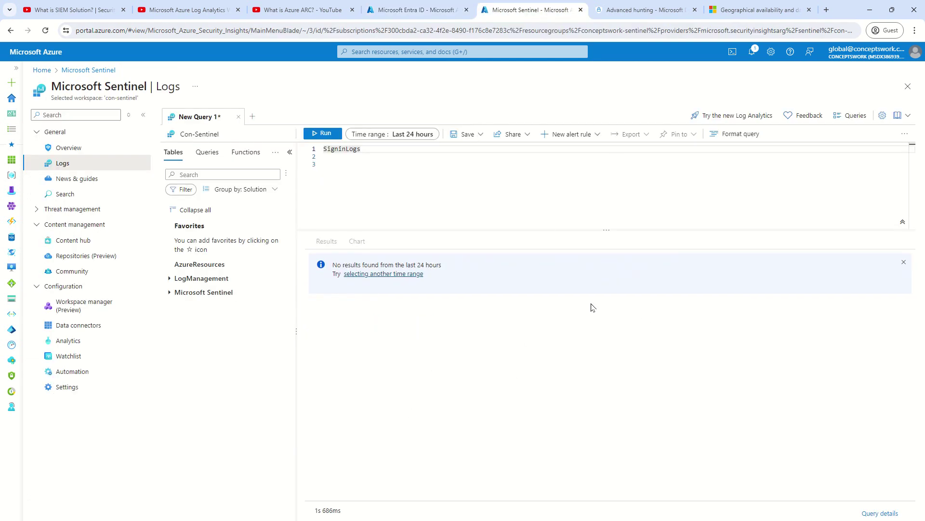
Recheck the connector's Sign-In Logs selection and rerun the SigninLogs query
{"action": "left_click", "coordinate": [388, 7]}
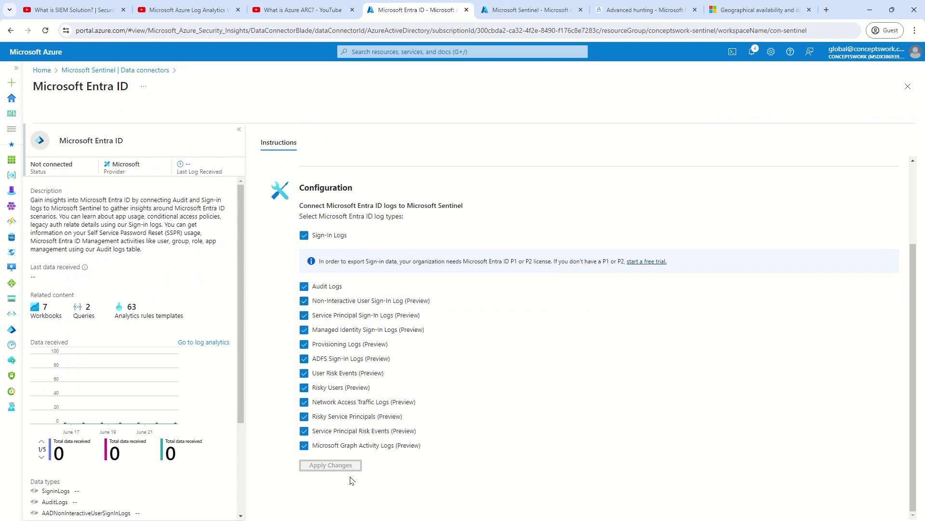
{"action": "left_click", "coordinate": [530, 10]}
{"action": "left_click", "coordinate": [422, 166]}
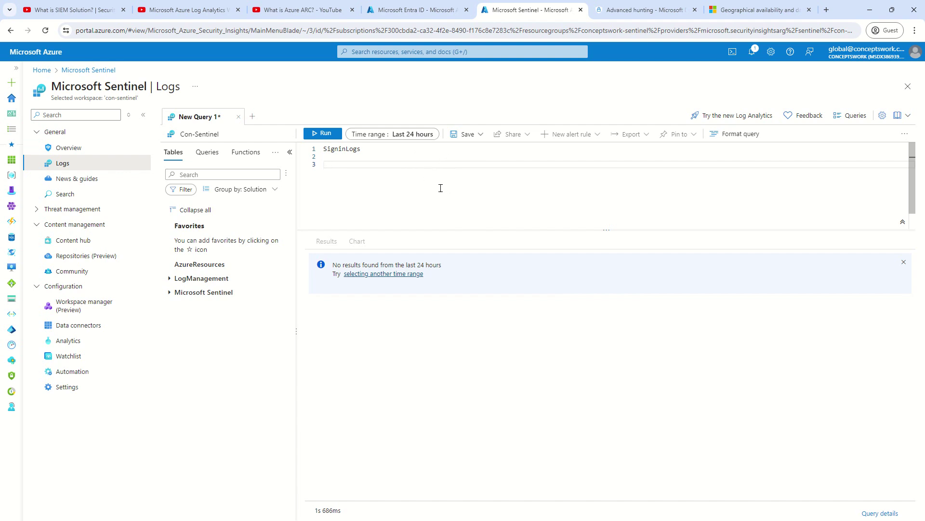
{"action": "left_click", "coordinate": [400, 11]}
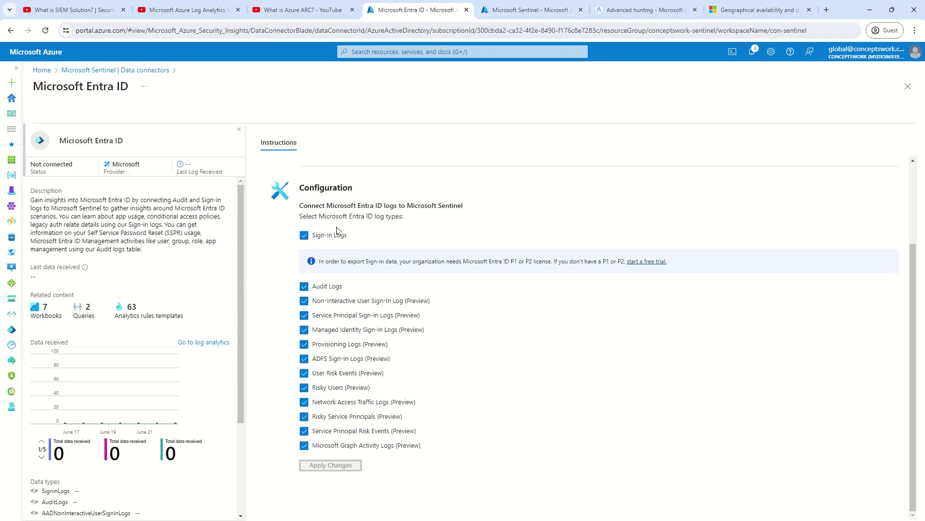
{"action": "left_click_drag", "start_coordinate": [321, 236], "coordinate": [376, 240]}
{"action": "left_click", "coordinate": [528, 10]}
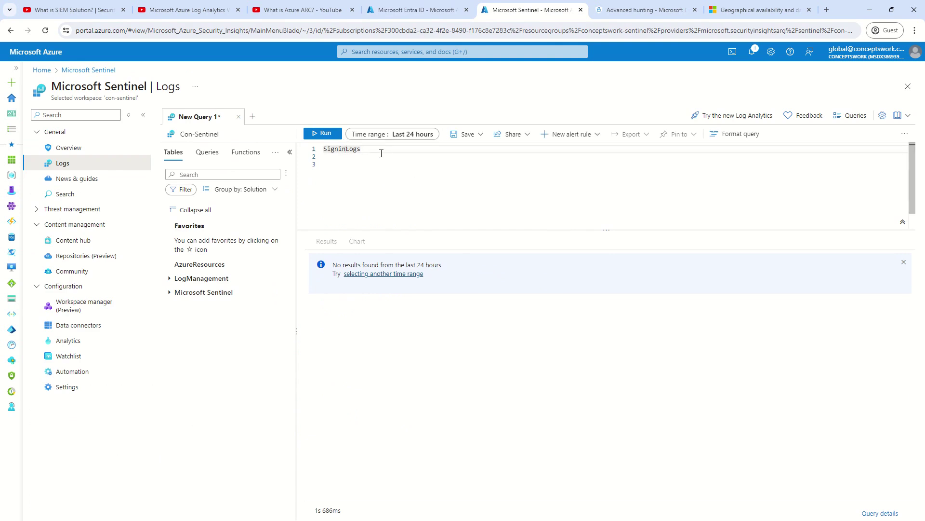
{"action": "left_click", "coordinate": [322, 133]}
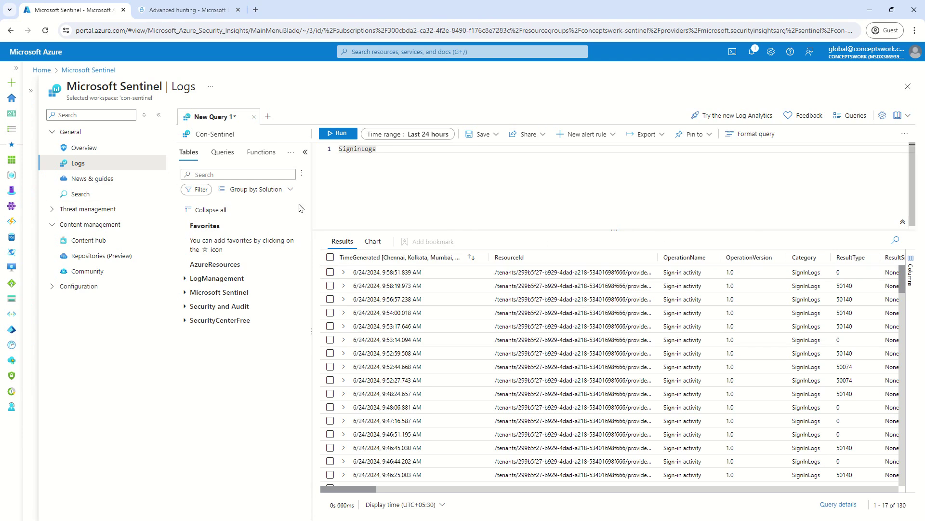
Rerun the SigninLogs query in Logs
{"action": "left_click_drag", "start_coordinate": [112, 90], "coordinate": [186, 107]}
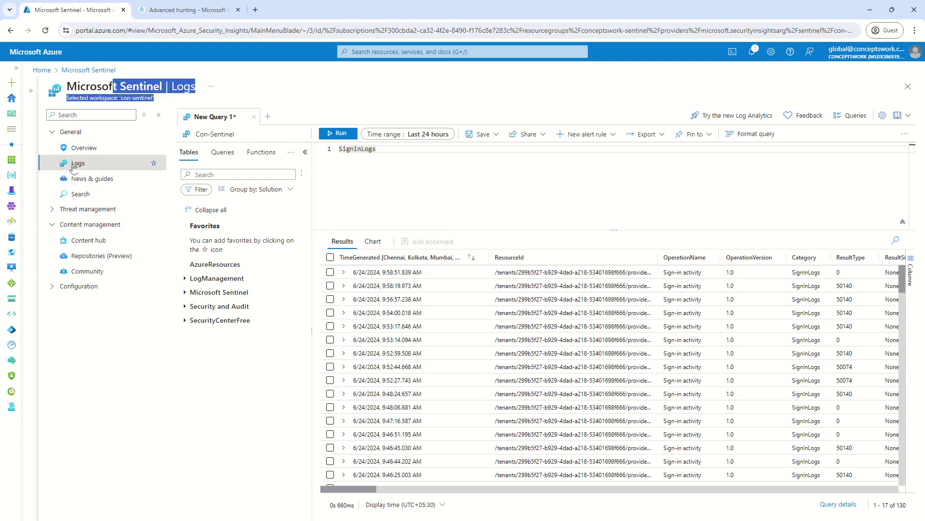
{"action": "left_click", "coordinate": [405, 216]}
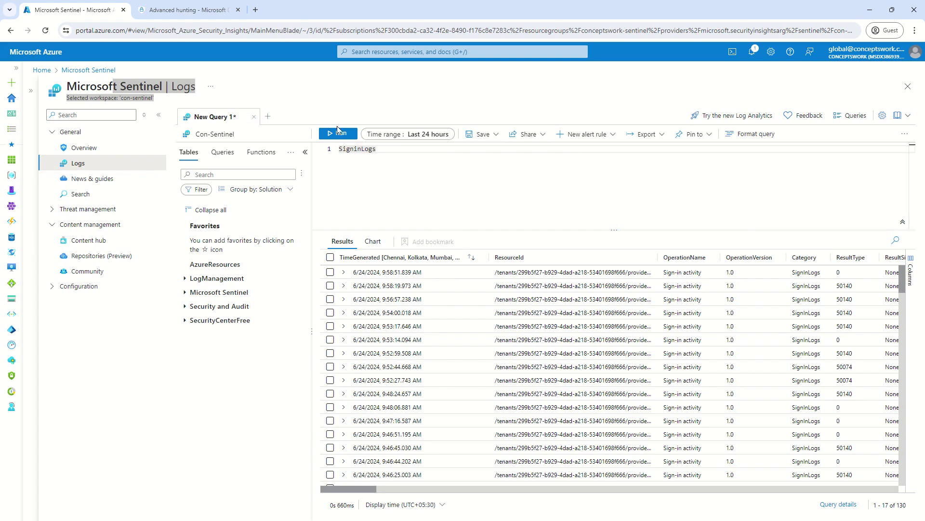
{"action": "left_click", "coordinate": [331, 134]}
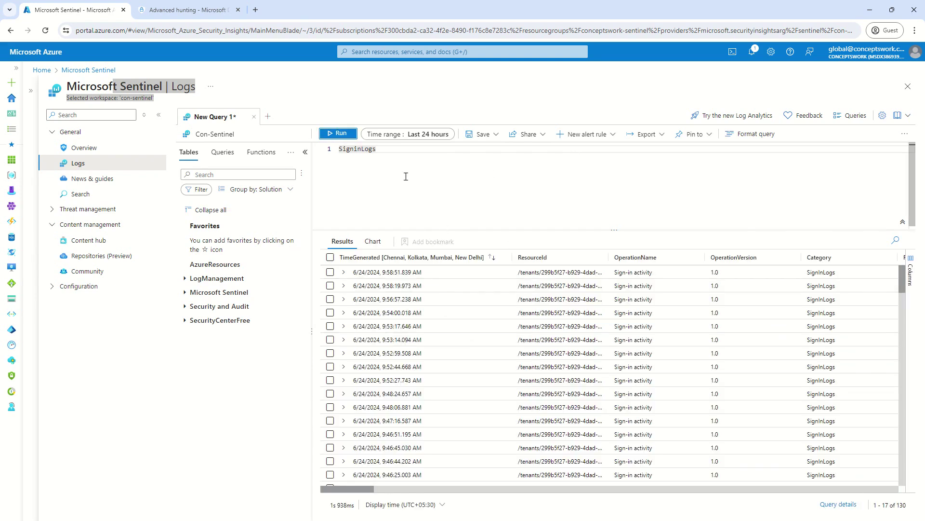
Replace the query with AADNonInteractiveUserSignInLogs and run it, returning 2576 rows
{"action": "left_click", "coordinate": [186, 154]}
{"action": "key", "text": "BackSpace"}
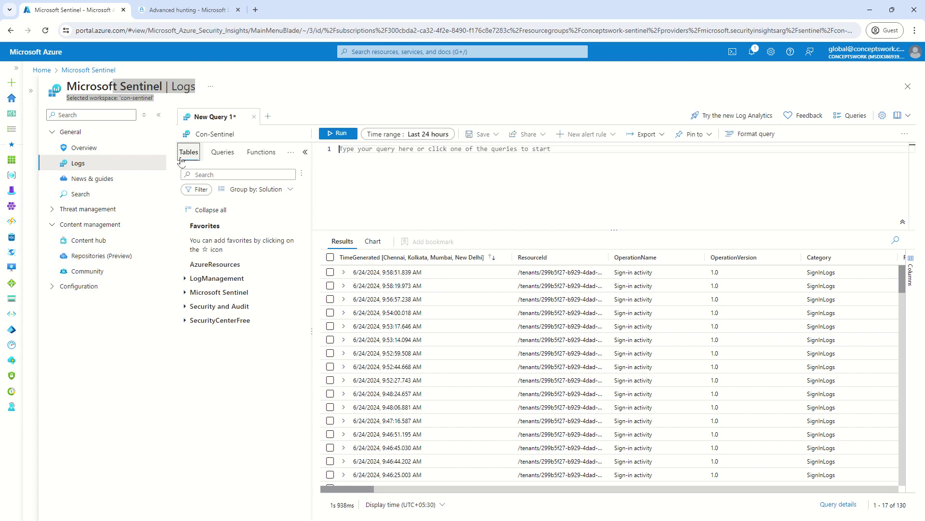
{"action": "type", "text": "AAd"}
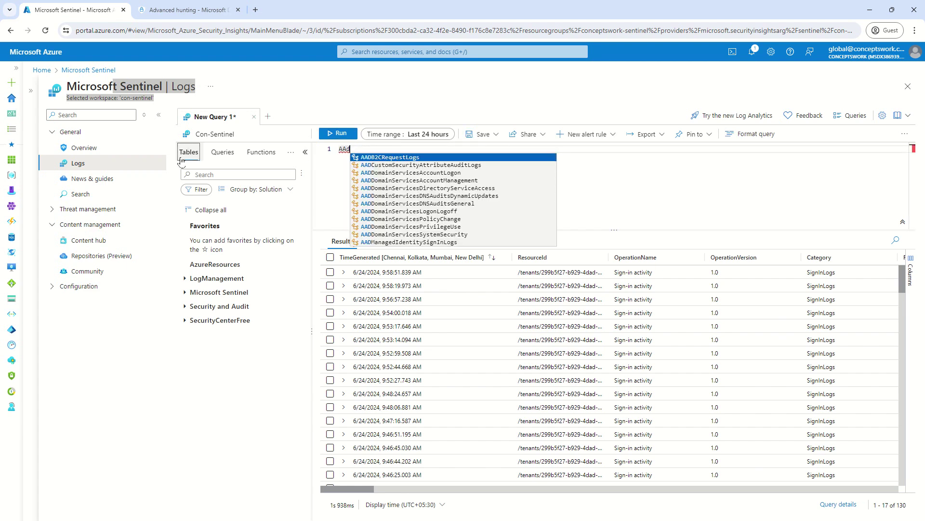
{"action": "type", "text": "NonInteractiveUserSignInLogs"}
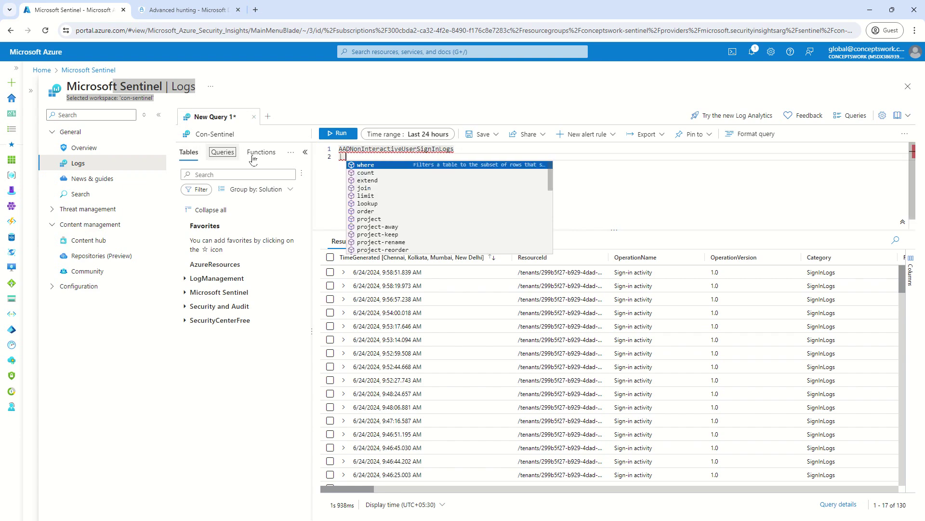
{"action": "key", "text": "Tab"}
{"action": "left_click", "coordinate": [337, 134]}
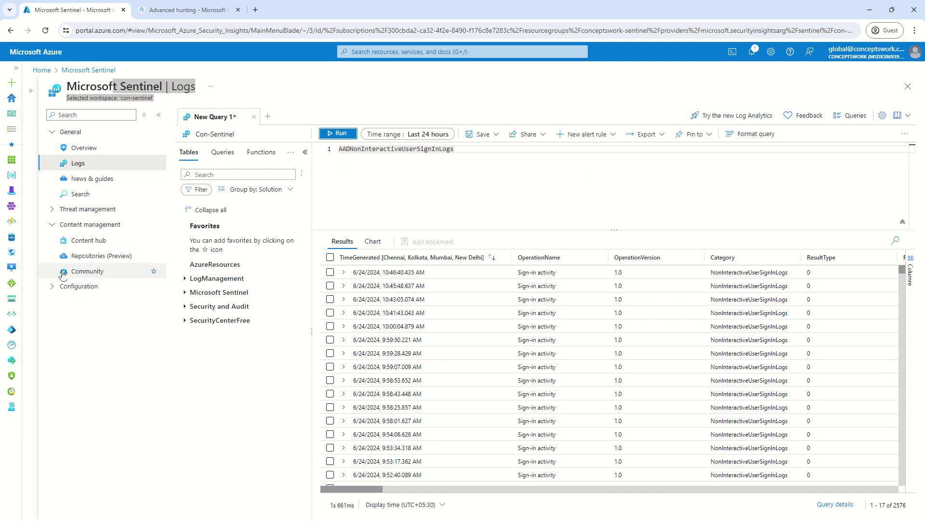
{"action": "left_click", "coordinate": [57, 287]}
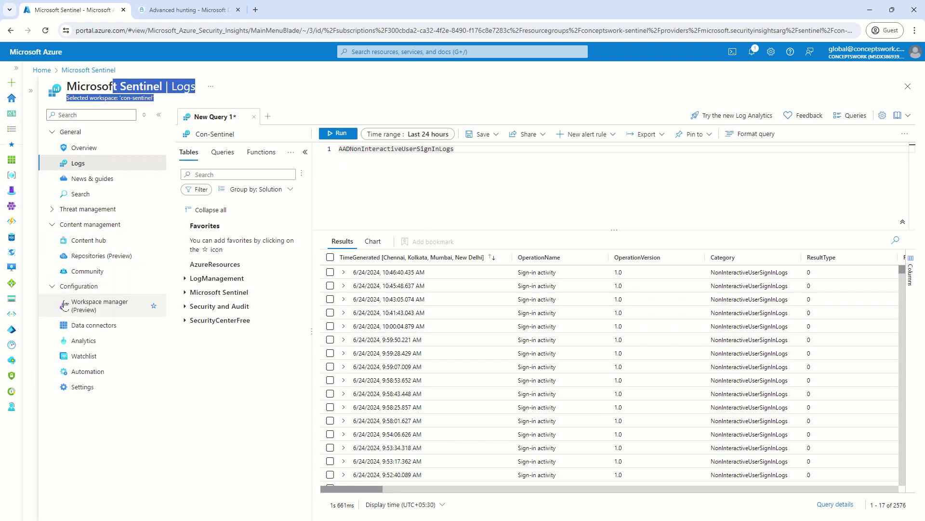
Search Content hub for 'Microsoft Entra ID' and manage the Microsoft Entra ID Protection solution
{"action": "left_click", "coordinate": [91, 241]}
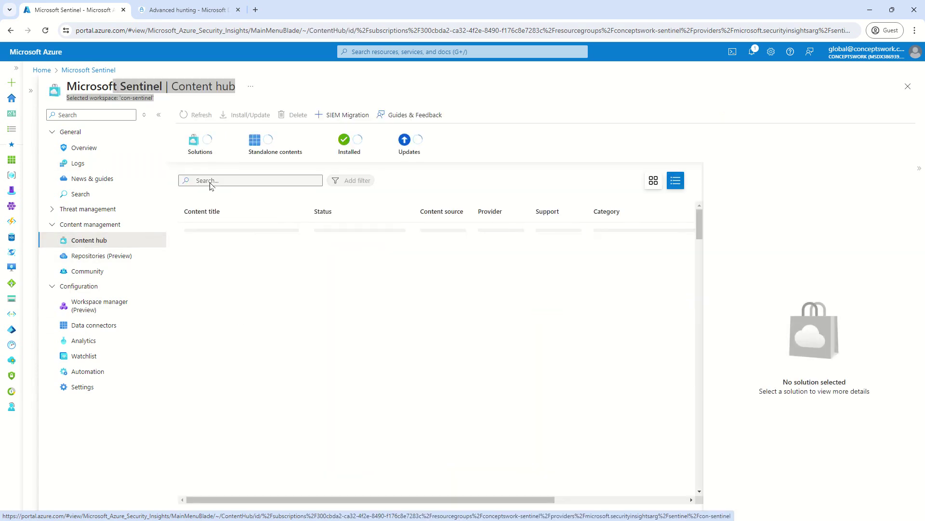
{"action": "type", "text": "M"}
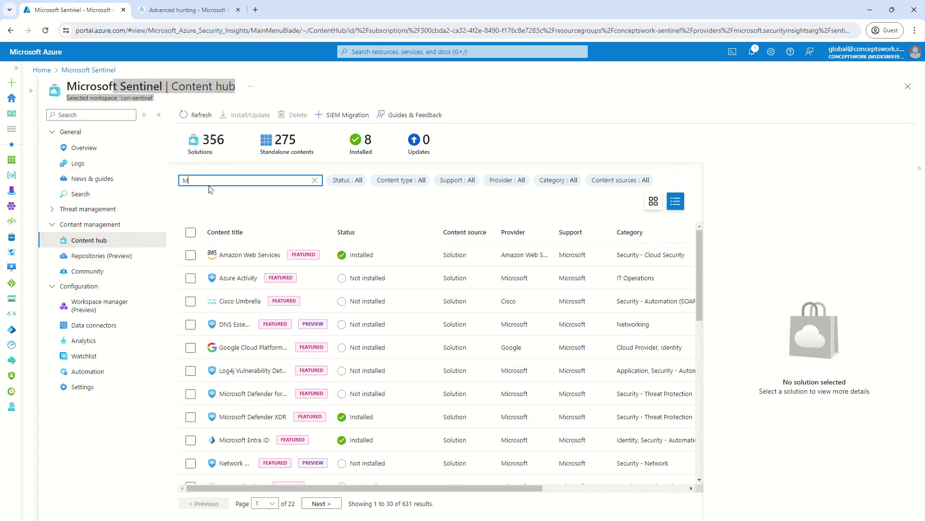
{"action": "type", "text": "icrosoft Entr"}
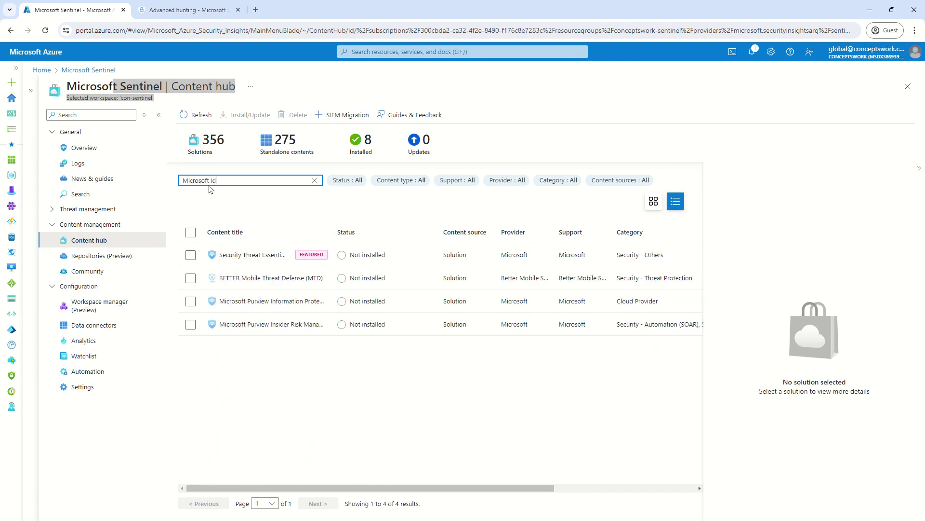
{"action": "type", "text": "a ID"}
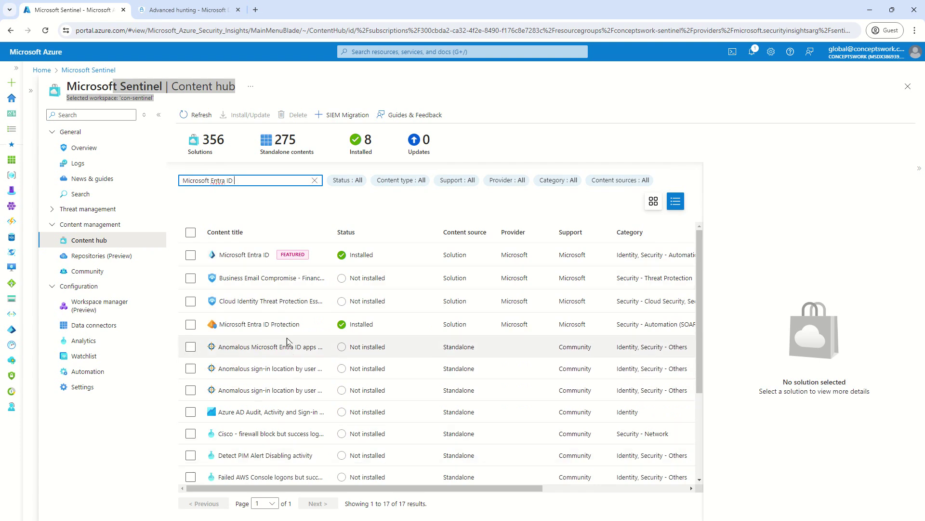
{"action": "left_click", "coordinate": [270, 324]}
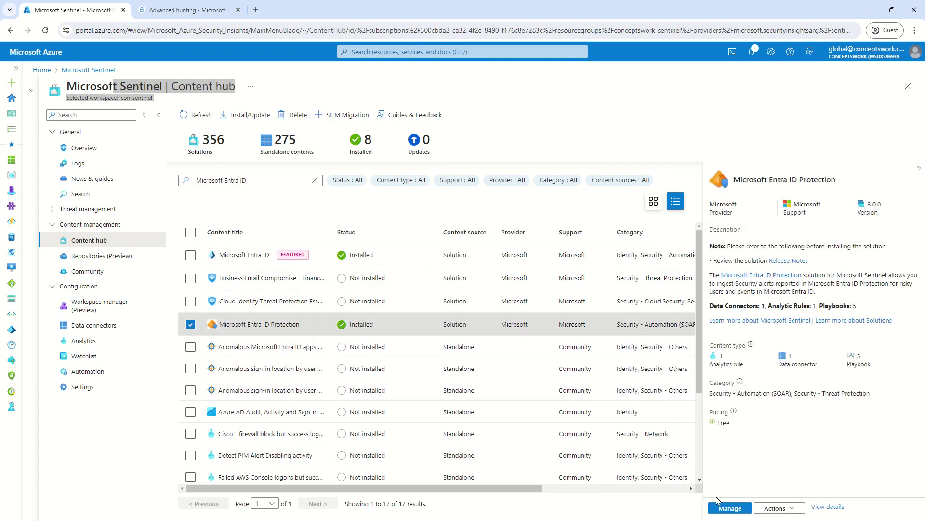
{"action": "left_click", "coordinate": [729, 507]}
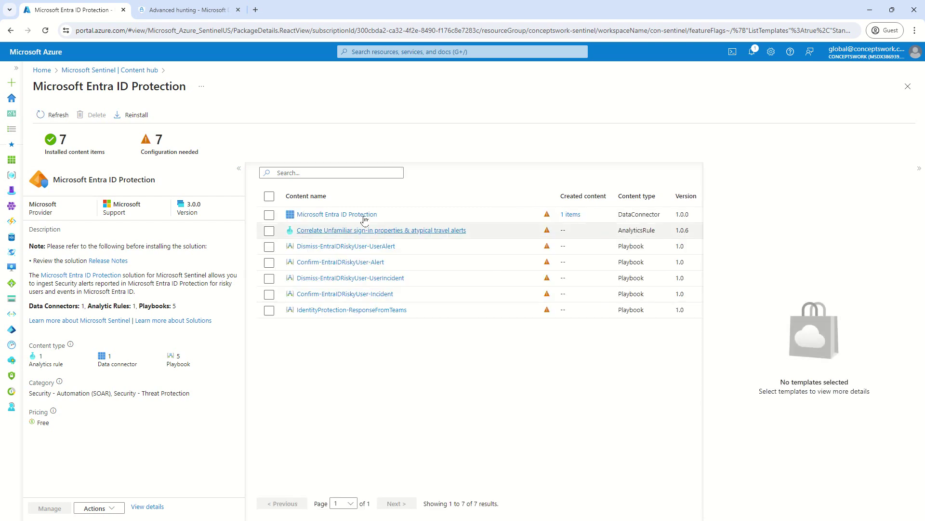
Check the Entra ID Protection connector's status and its SecurityAlert (IPC) data type
{"action": "left_click", "coordinate": [269, 214]}
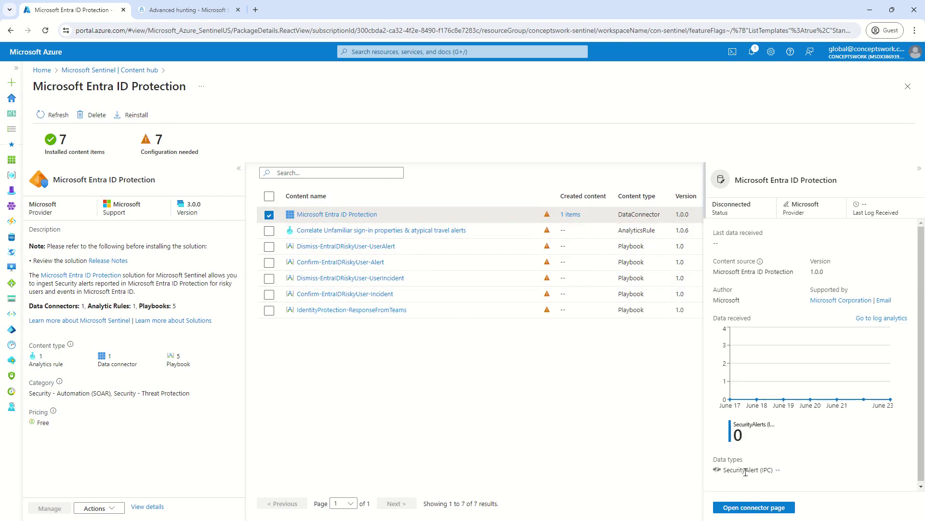
{"action": "left_click_drag", "start_coordinate": [726, 472], "coordinate": [769, 470]}
{"action": "left_click", "coordinate": [141, 70]}
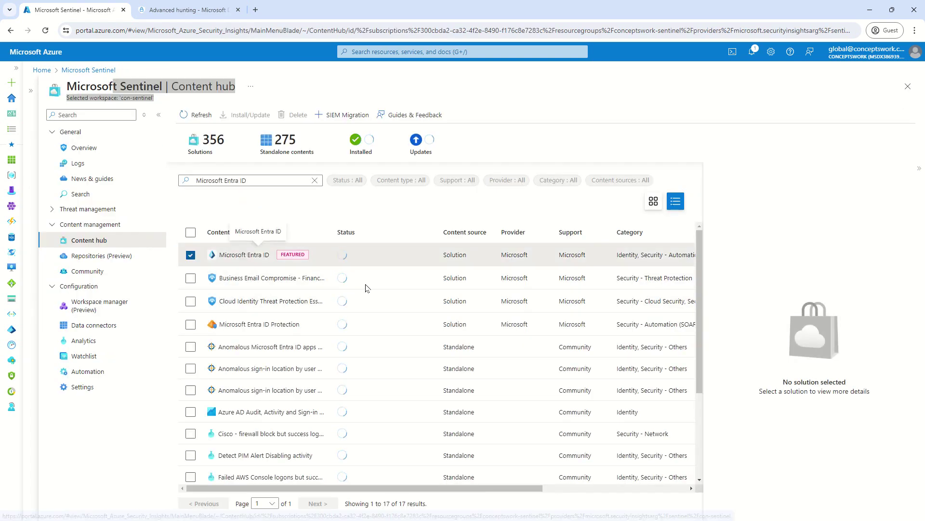
Revisit the Entra ID Protection connector, then select the Microsoft Entra ID solution in Content hub
{"action": "left_click", "coordinate": [260, 324]}
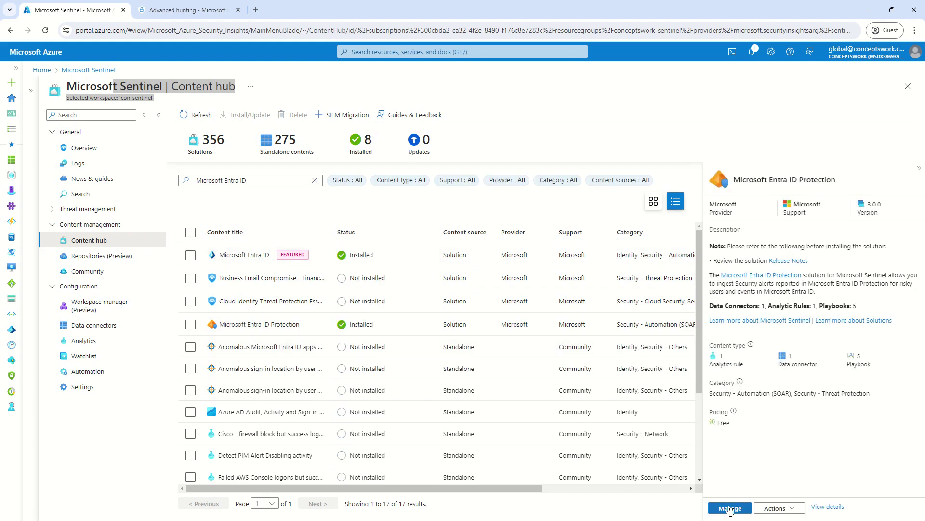
{"action": "left_click", "coordinate": [729, 507]}
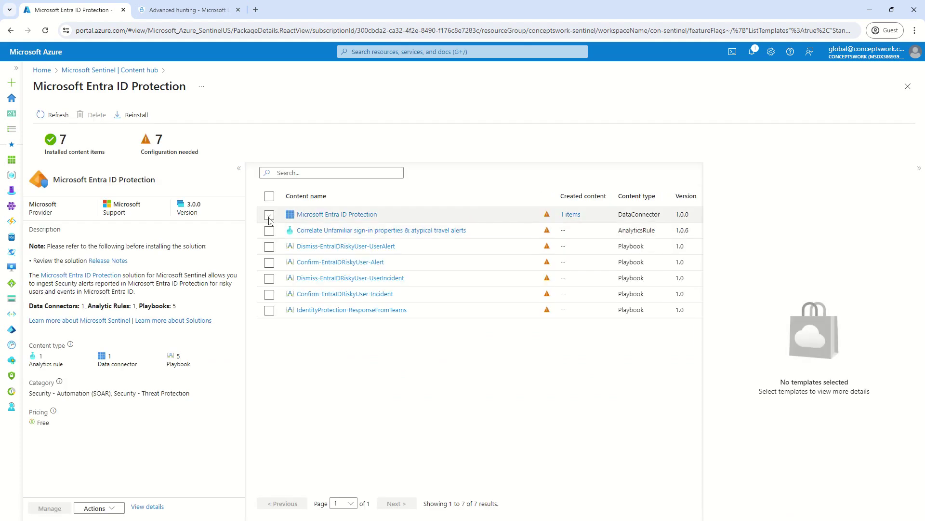
{"action": "left_click", "coordinate": [269, 215]}
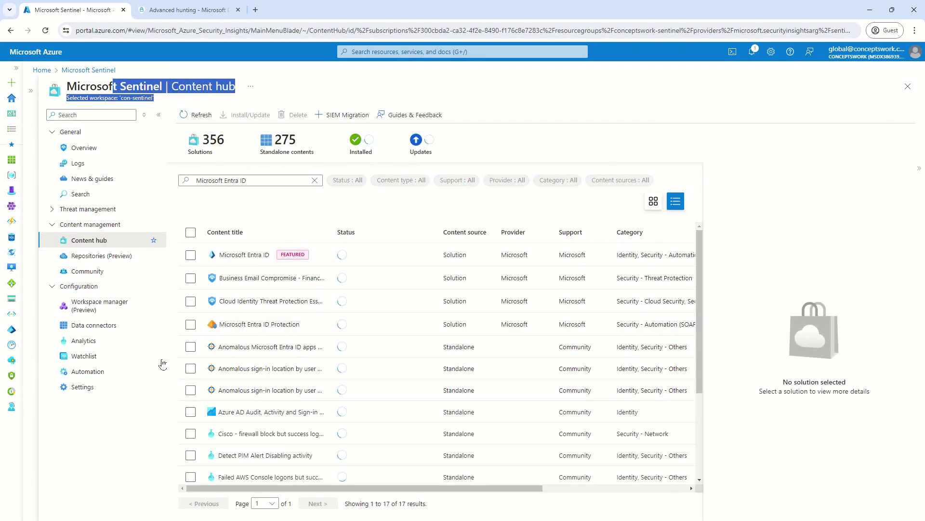
{"action": "left_click", "coordinate": [185, 259]}
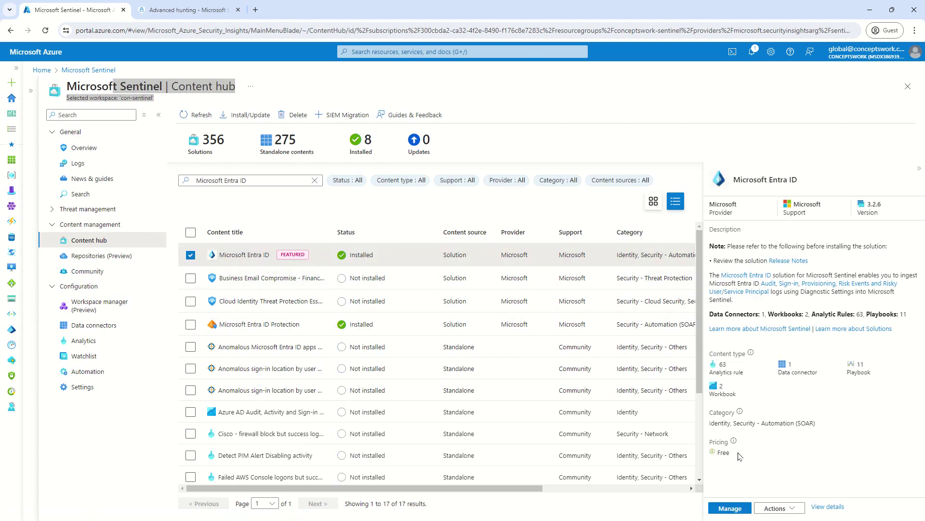
Manage the Microsoft Entra ID solution and view its connector's Connected status and data types
{"action": "left_click", "coordinate": [731, 508]}
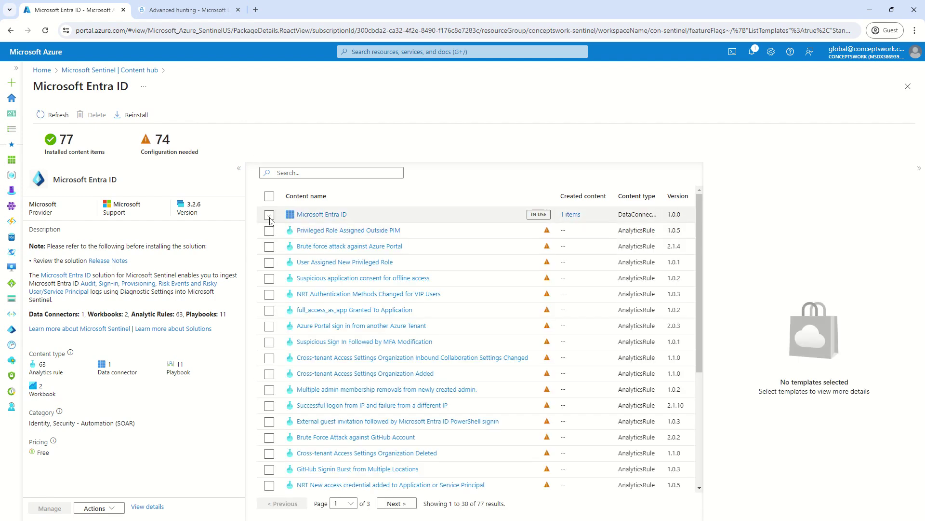
{"action": "left_click", "coordinate": [269, 215]}
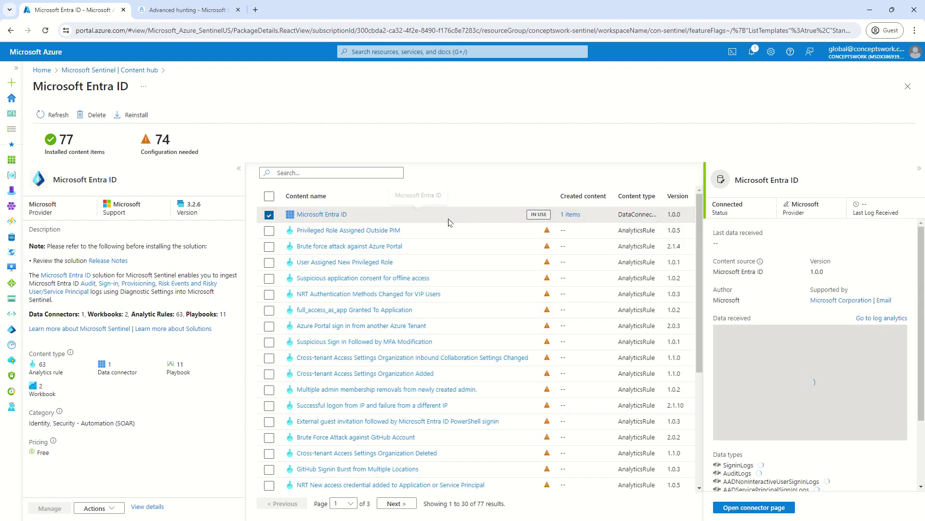
{"action": "scroll", "coordinate": [780, 449], "scroll_direction": "down", "scroll_amount": 3}
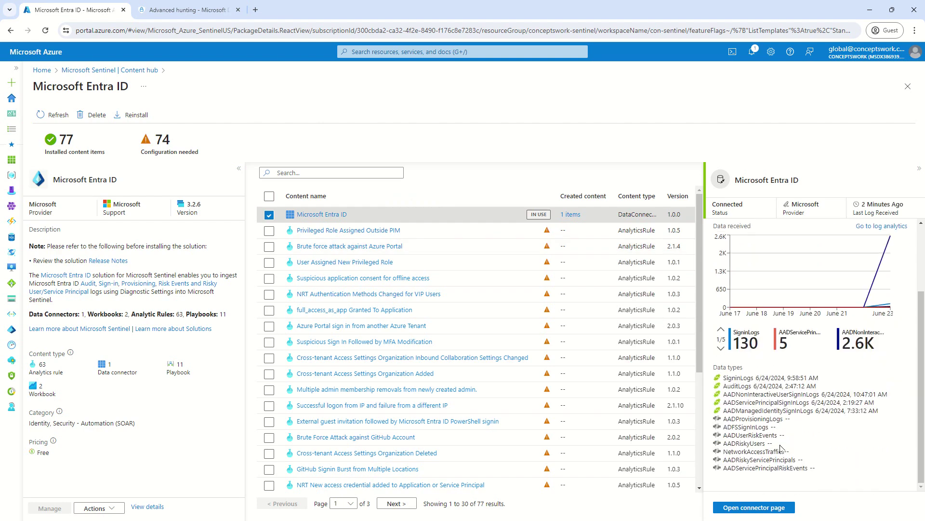